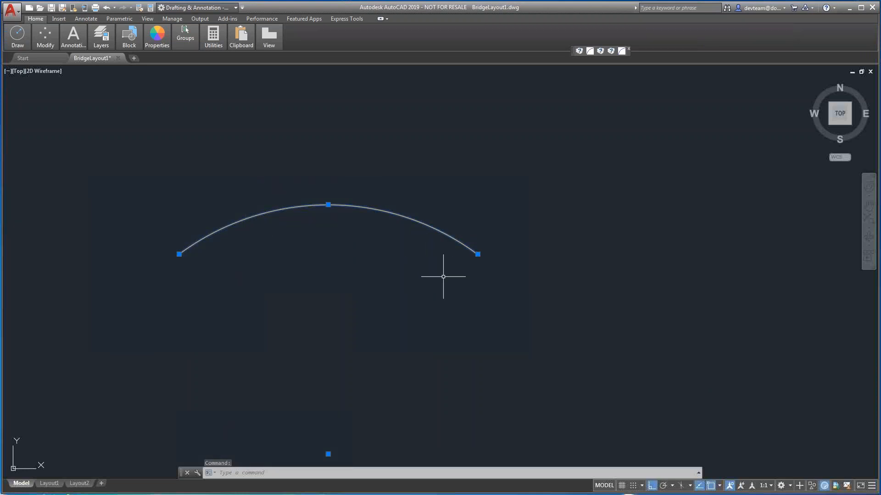
- Create a polyline from the arc with a segment length of 20
{"action": "key", "text": "Escape"}
{"action": "left_click", "coordinate": [622, 51]}
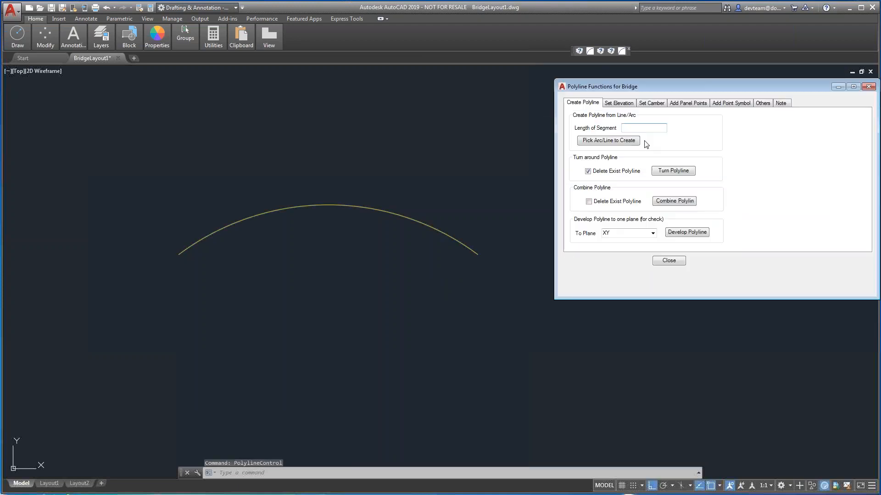
{"action": "left_click", "coordinate": [637, 128]}
{"action": "type", "text": "20"}
{"action": "left_click", "coordinate": [635, 140]}
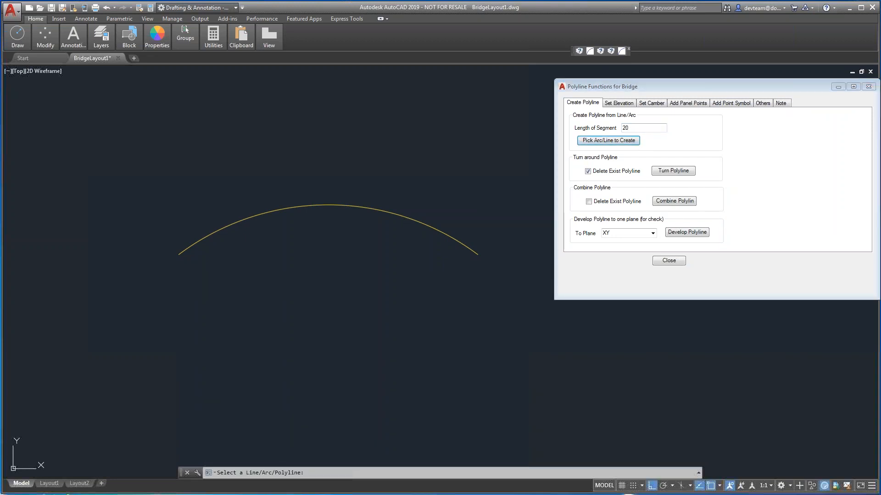
{"action": "left_click", "coordinate": [404, 217]}
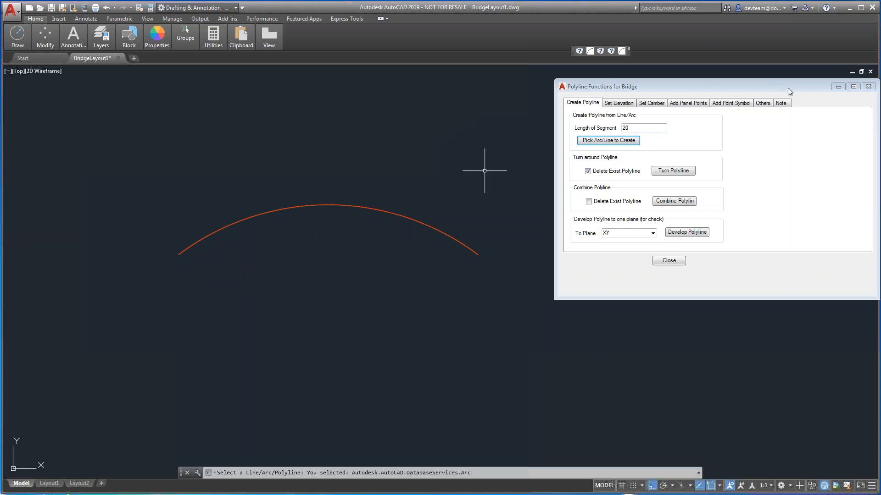
- In the southeast isometric view, level the new polyline with a start elevation of 200 and an end elevation of 1000
{"action": "left_click_drag", "start_coordinate": [782, 87], "coordinate": [880, 86]}
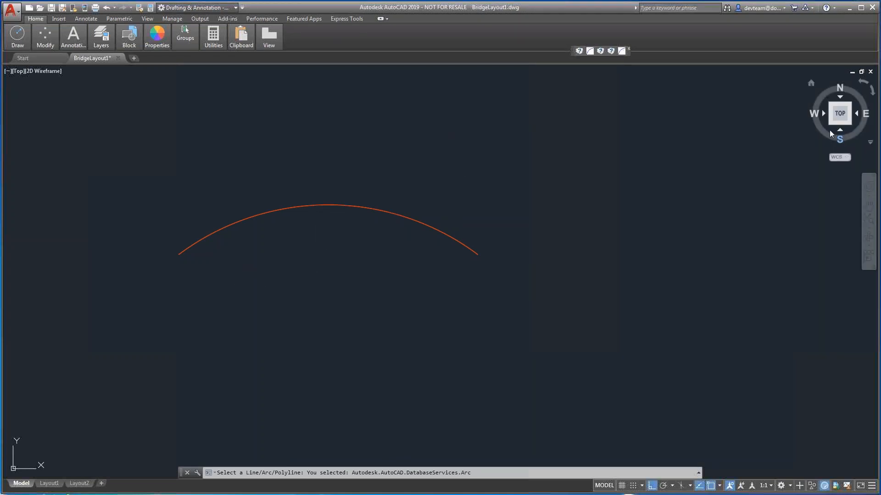
{"action": "left_click", "coordinate": [849, 124]}
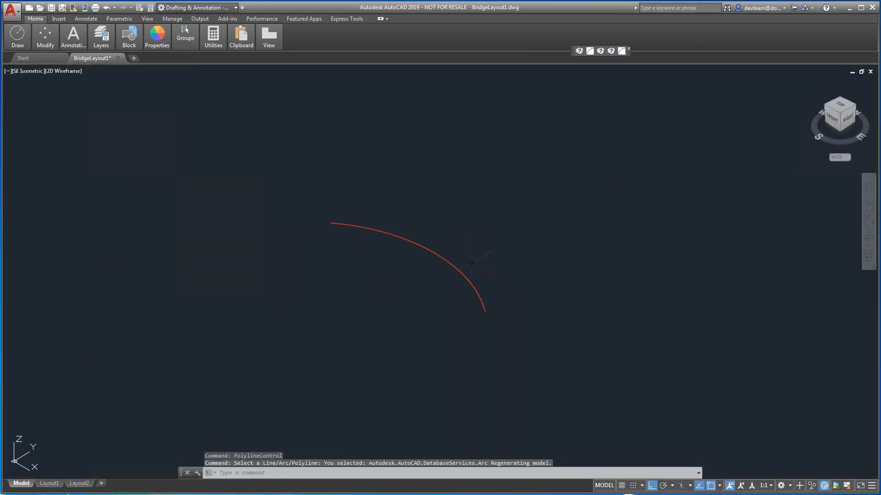
{"action": "middle_click_drag", "start_coordinate": [464, 269], "coordinate": [481, 260]}
{"action": "scroll", "coordinate": [475, 260], "scroll_direction": "up", "scroll_amount": 4}
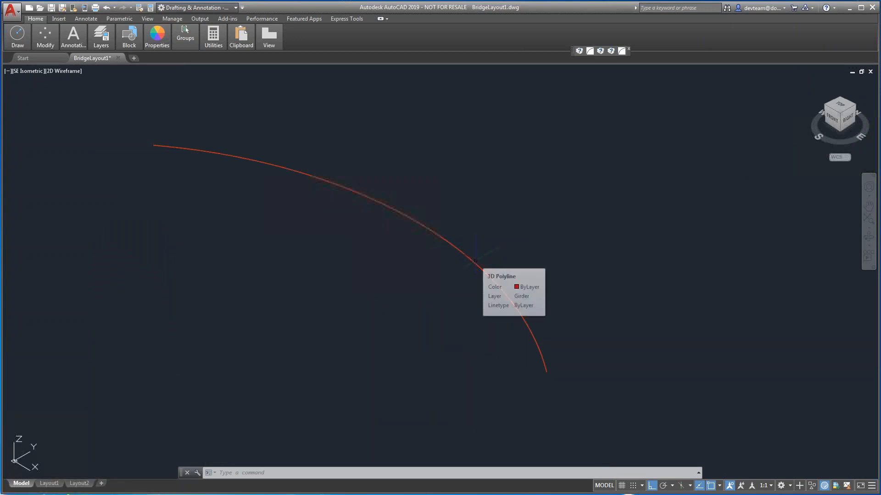
{"action": "middle_click_drag", "start_coordinate": [502, 244], "coordinate": [512, 248]}
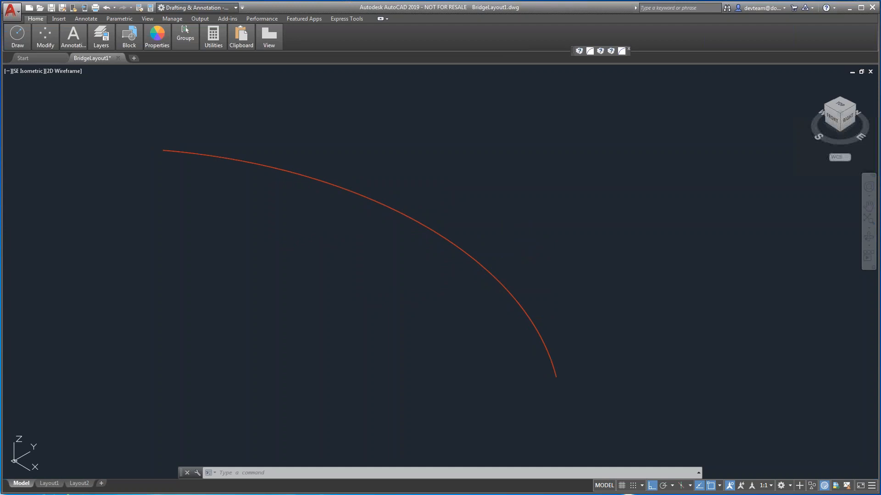
{"action": "left_click_drag", "start_coordinate": [879, 104], "coordinate": [729, 132]}
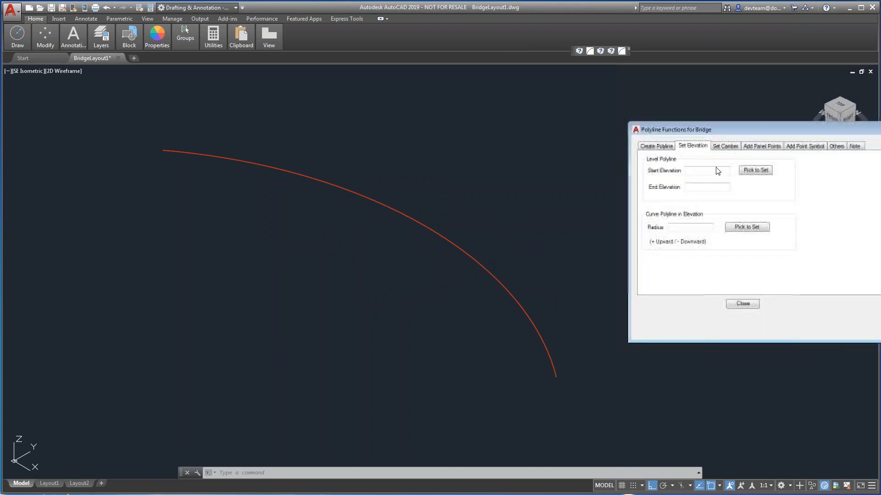
{"action": "left_click", "coordinate": [716, 170]}
{"action": "type", "text": "200"}
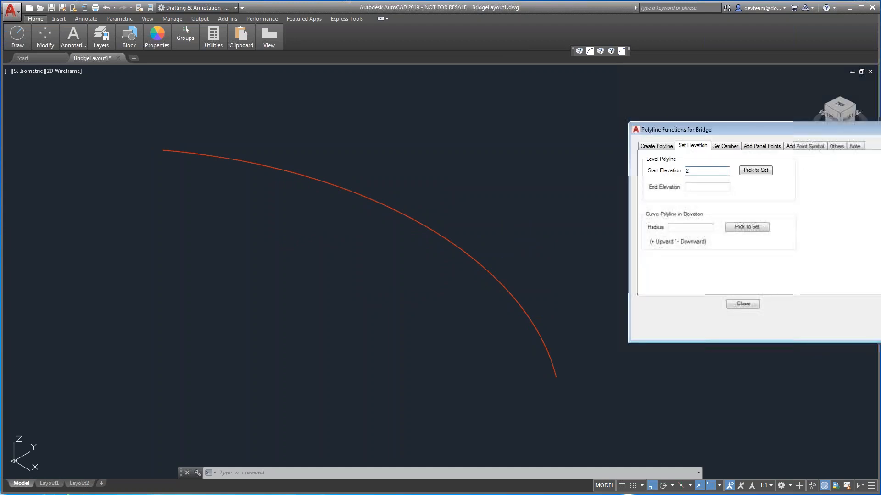
{"action": "left_click", "coordinate": [715, 188]}
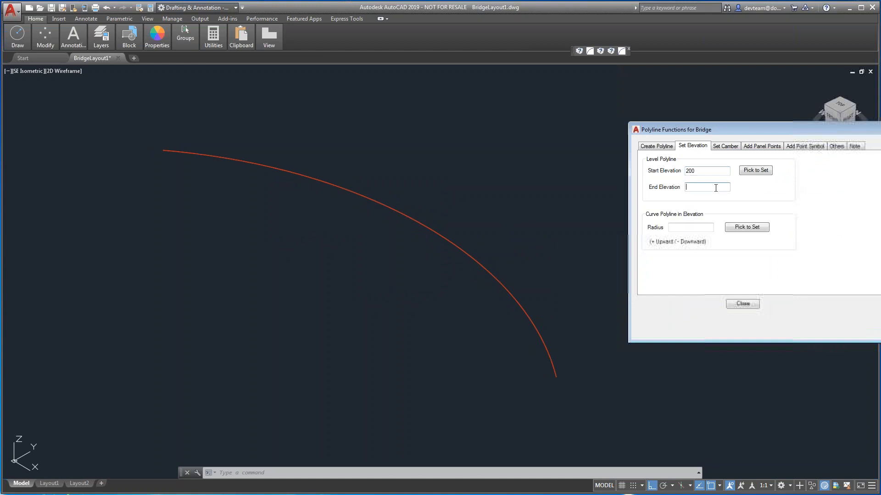
{"action": "type", "text": "1000"}
{"action": "left_click", "coordinate": [756, 171]}
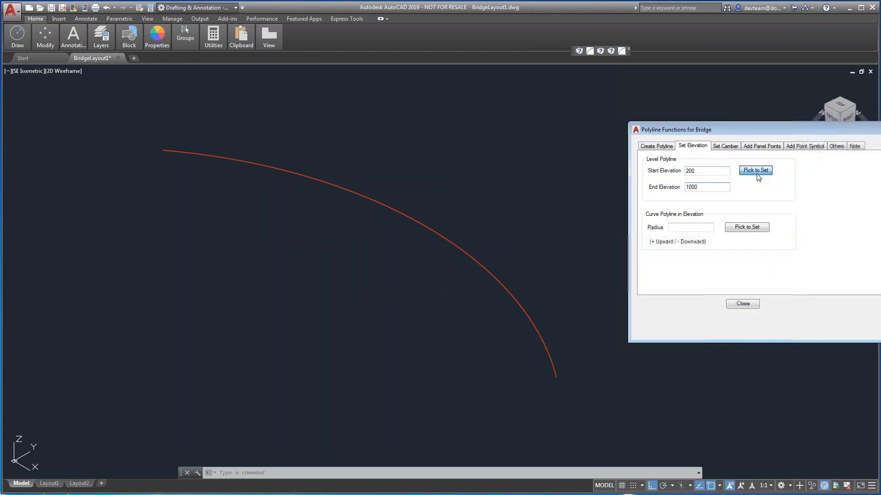
{"action": "left_click", "coordinate": [444, 239]}
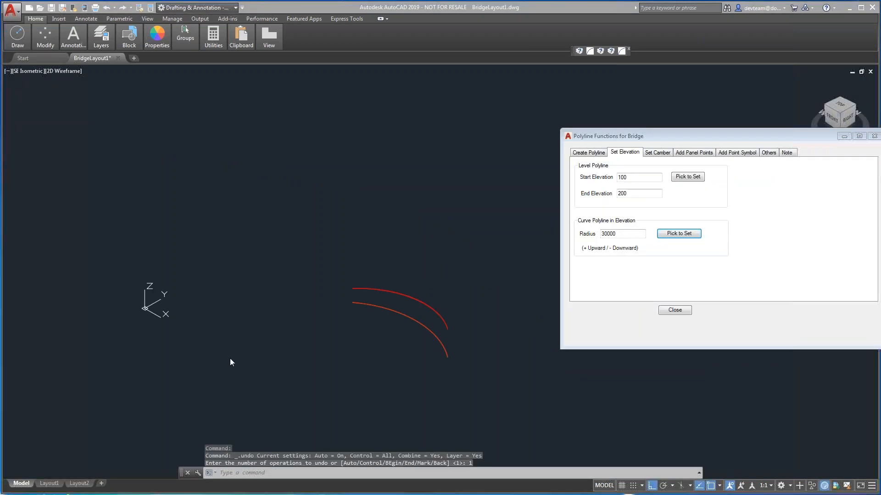
- Erase the curved copy running closely alongside the upper polyline
{"action": "scroll", "coordinate": [413, 316], "scroll_direction": "up", "scroll_amount": 5}
{"action": "scroll", "coordinate": [402, 328], "scroll_direction": "up", "scroll_amount": 3}
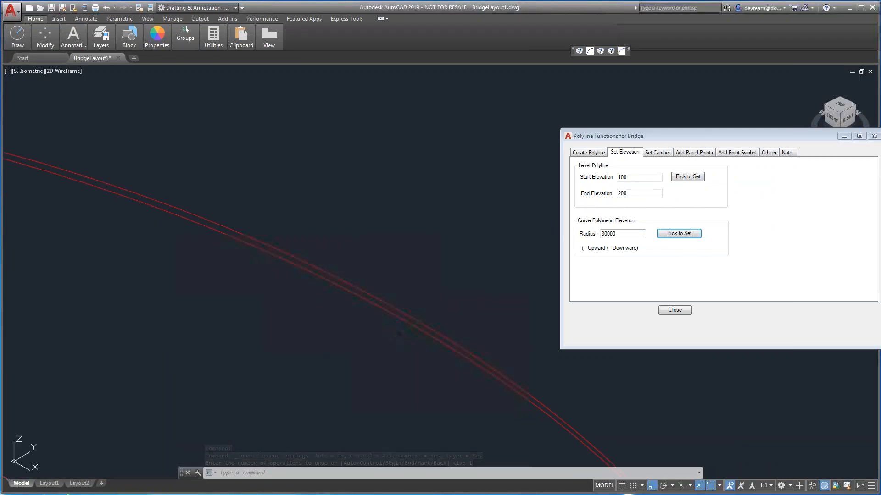
{"action": "type", "text": "e"}
{"action": "key", "text": "Return"}
{"action": "left_click", "coordinate": [396, 317]}
{"action": "key", "text": "Return"}
- Curve the upper polyline in elevation with a radius of 10000
{"action": "middle_click_drag", "start_coordinate": [352, 344], "coordinate": [398, 318]}
{"action": "scroll", "coordinate": [364, 339], "scroll_direction": "down", "scroll_amount": 5}
{"action": "left_click", "coordinate": [604, 233]}
{"action": "key", "text": "BackSpace"}
{"action": "type", "text": "1"}
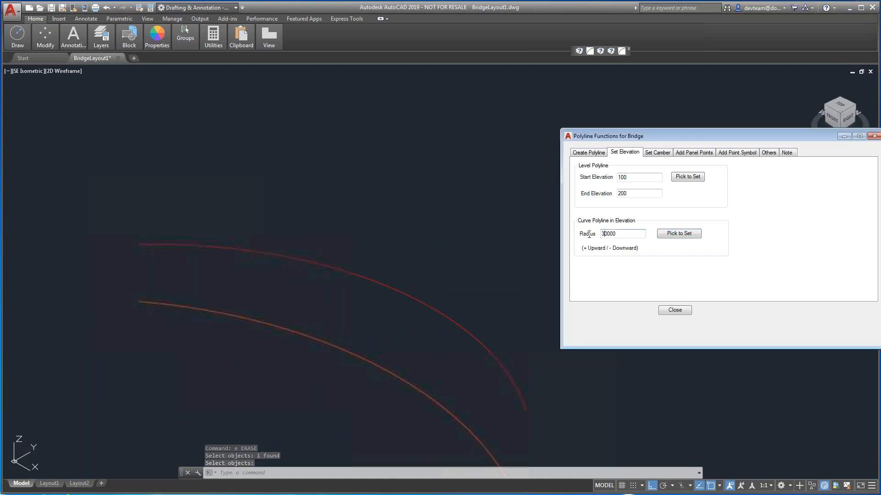
{"action": "left_click", "coordinate": [678, 234]}
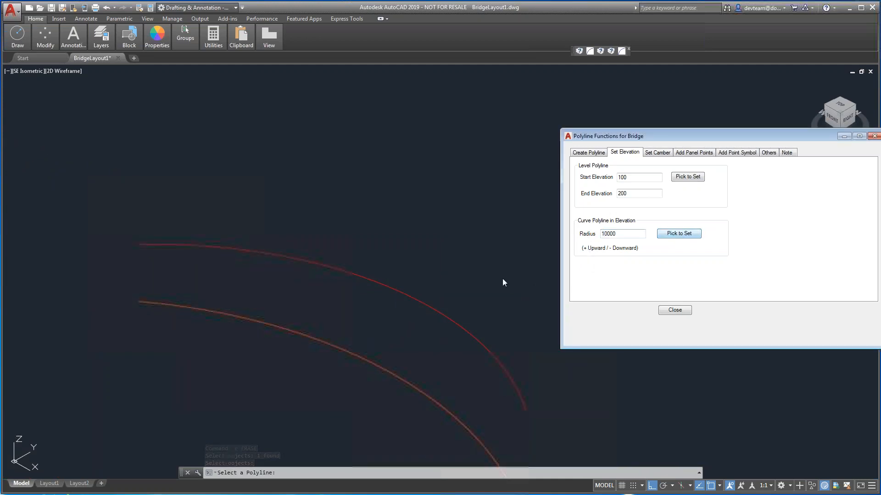
{"action": "left_click", "coordinate": [436, 310]}
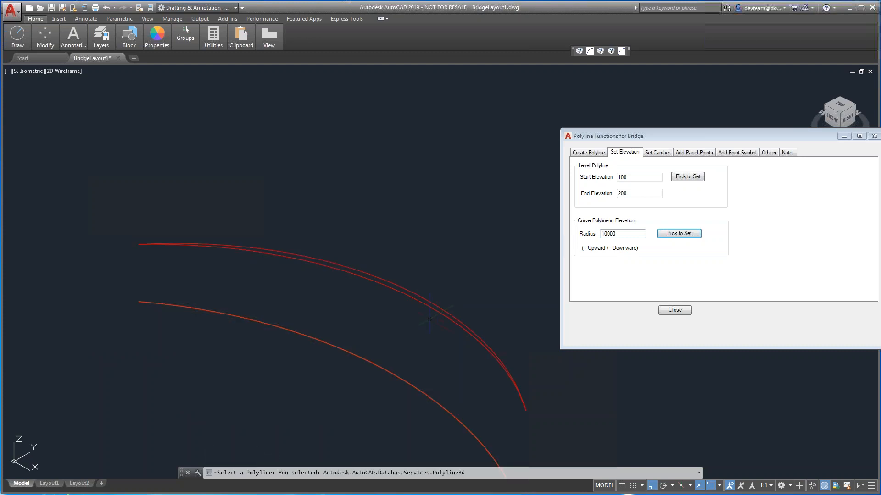
- Erase the newly curved polyline and recreate it from the upper polyline with the same 10000 elevation radius
{"action": "key", "text": "Escape"}
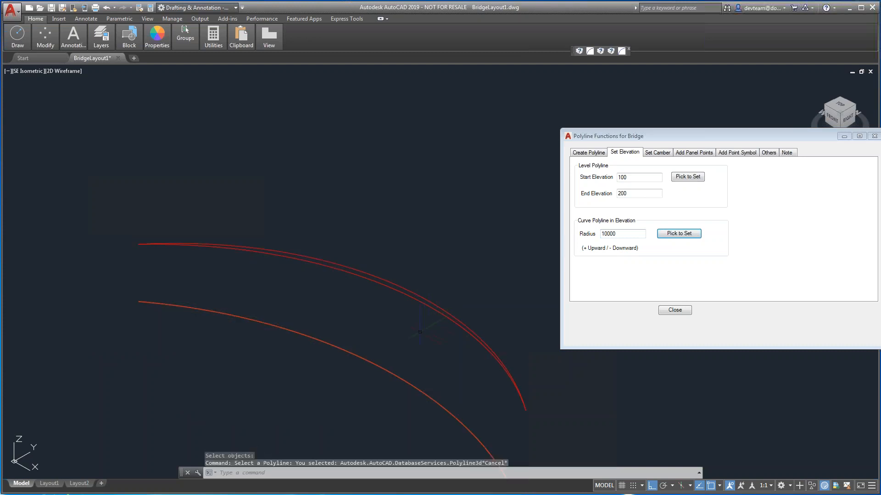
{"action": "middle_click_drag", "start_coordinate": [419, 331], "coordinate": [424, 314]}
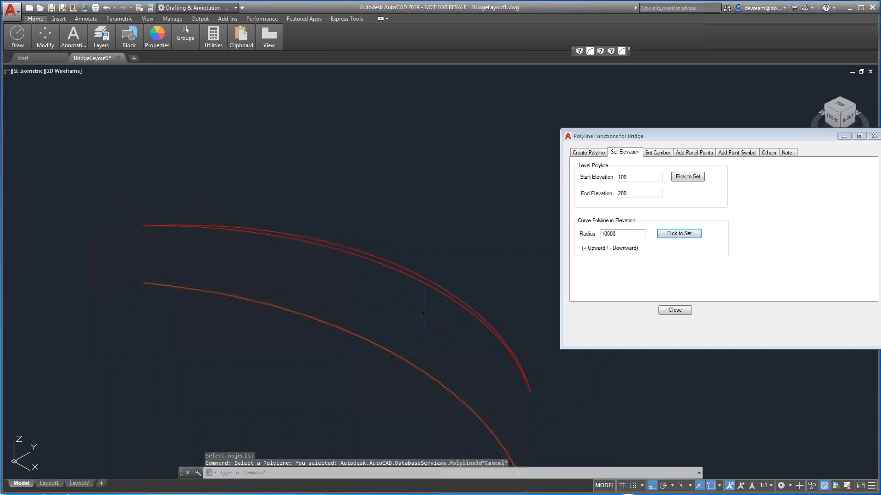
{"action": "left_click", "coordinate": [444, 290]}
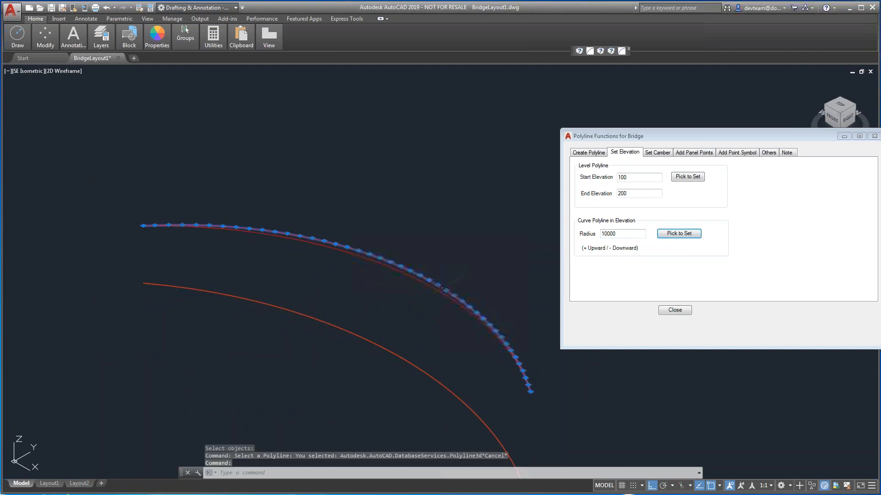
{"action": "type", "text": "e"}
{"action": "key", "text": "Return"}
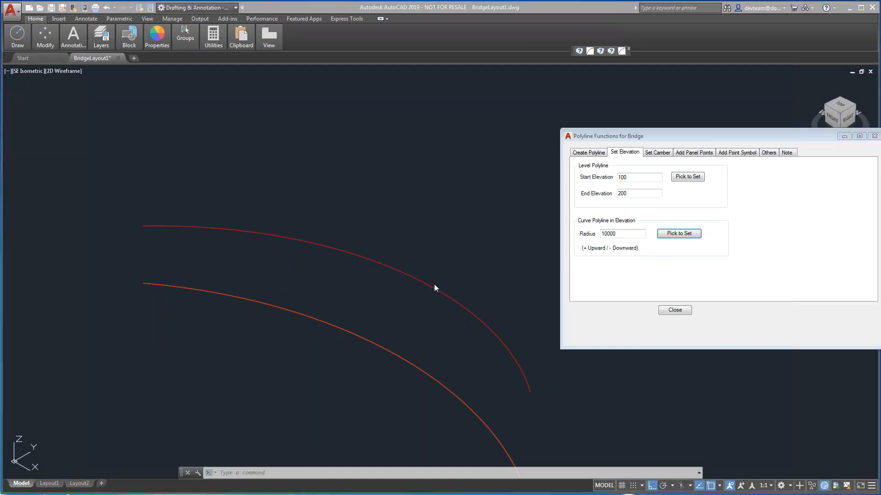
{"action": "left_click", "coordinate": [671, 236]}
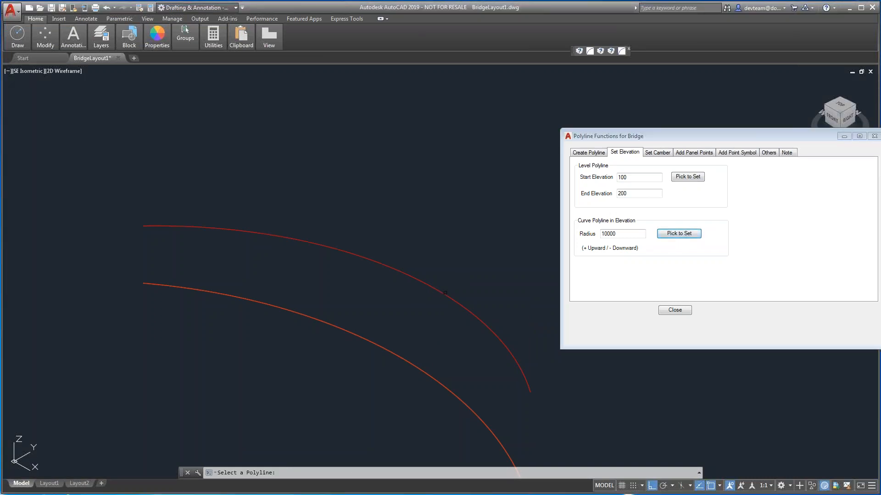
{"action": "left_click", "coordinate": [445, 293]}
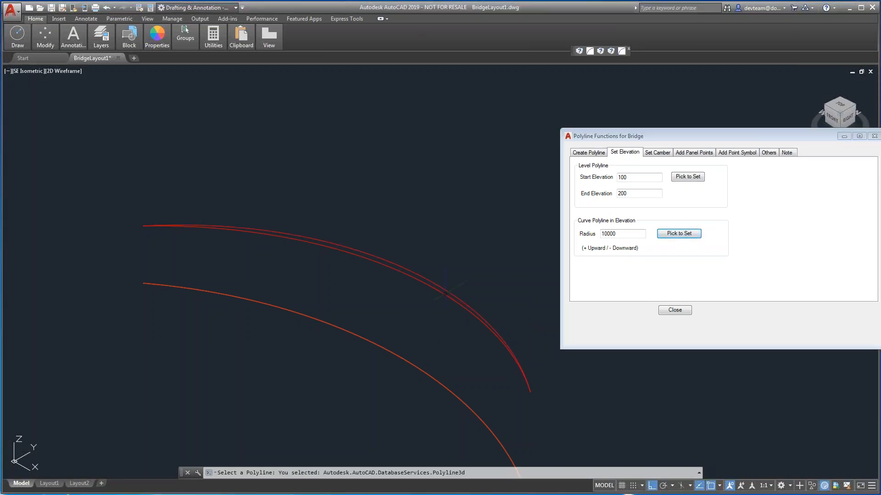
- Apply cambers of 1,2,3,4,3,2,1 at equal spaces to the curved polyline, adding camber points and showing the camber lines
{"action": "left_click", "coordinate": [653, 155]}
{"action": "left_click", "coordinate": [623, 181]}
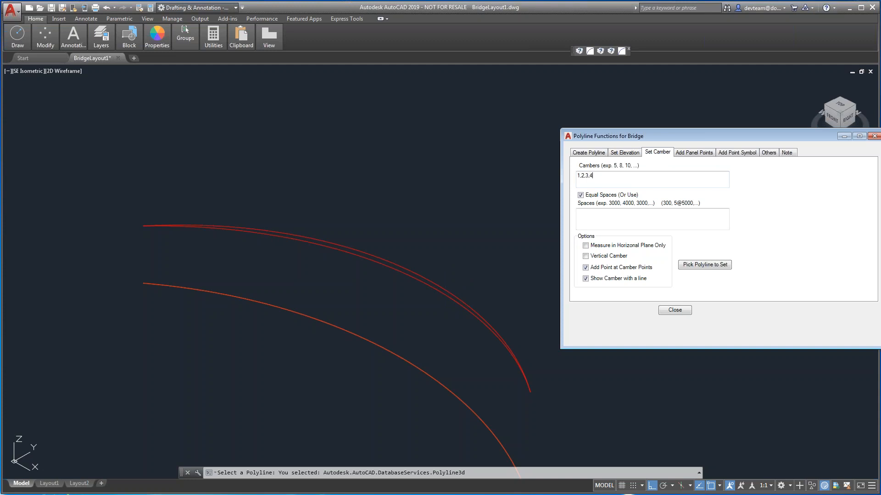
{"action": "type", "text": "3,2,1"}
{"action": "left_click", "coordinate": [690, 265]}
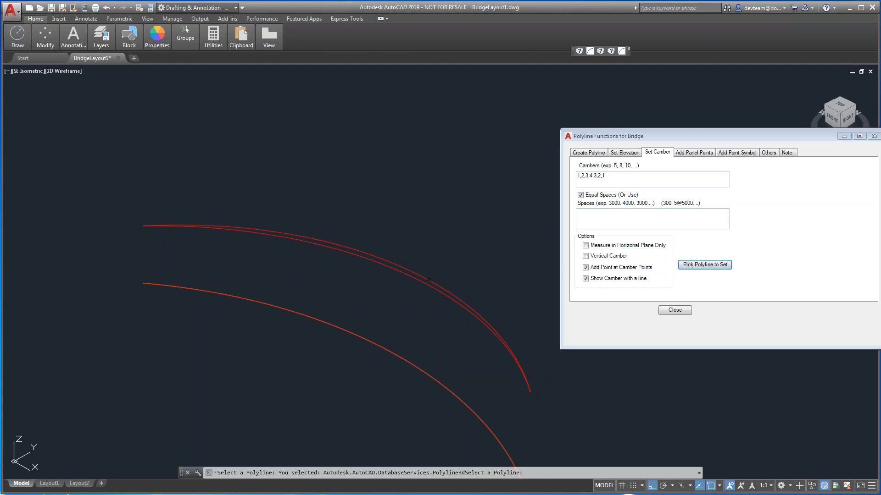
{"action": "left_click", "coordinate": [428, 279]}
{"action": "scroll", "coordinate": [362, 266], "scroll_direction": "up", "scroll_amount": 5}
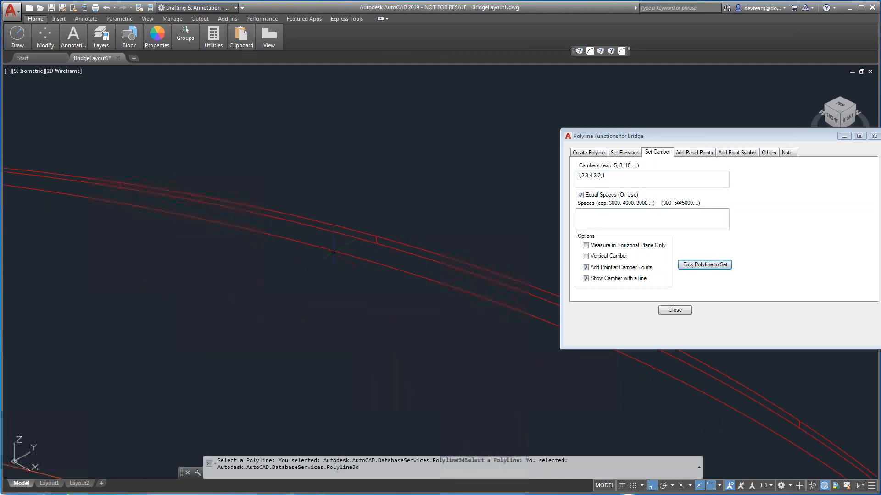
{"action": "scroll", "coordinate": [347, 263], "scroll_direction": "down", "scroll_amount": 5}
{"action": "scroll", "coordinate": [346, 264], "scroll_direction": "up", "scroll_amount": 3}
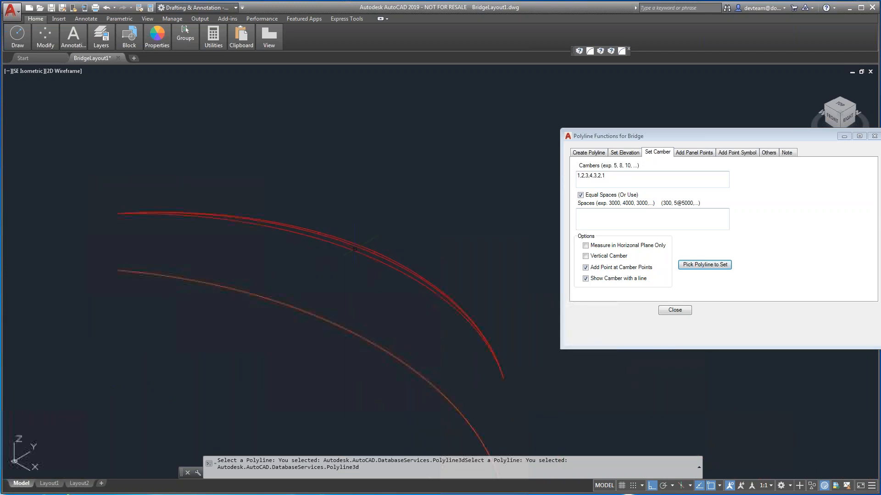
- Save the polyline data to c:\aac\Polygon.txt at a scale of 1
{"action": "left_click", "coordinate": [769, 153]}
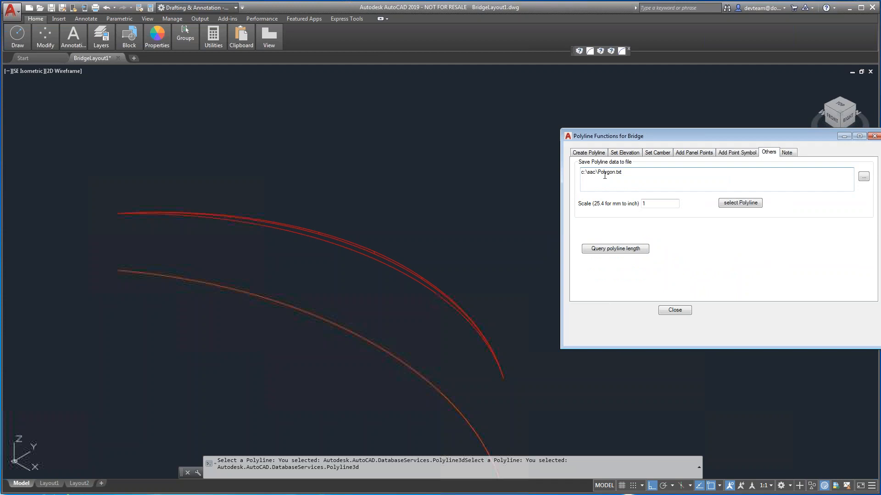
{"action": "left_click", "coordinate": [730, 204]}
{"action": "scroll", "coordinate": [406, 263], "scroll_direction": "up", "scroll_amount": 3}
{"action": "left_click", "coordinate": [395, 269]}
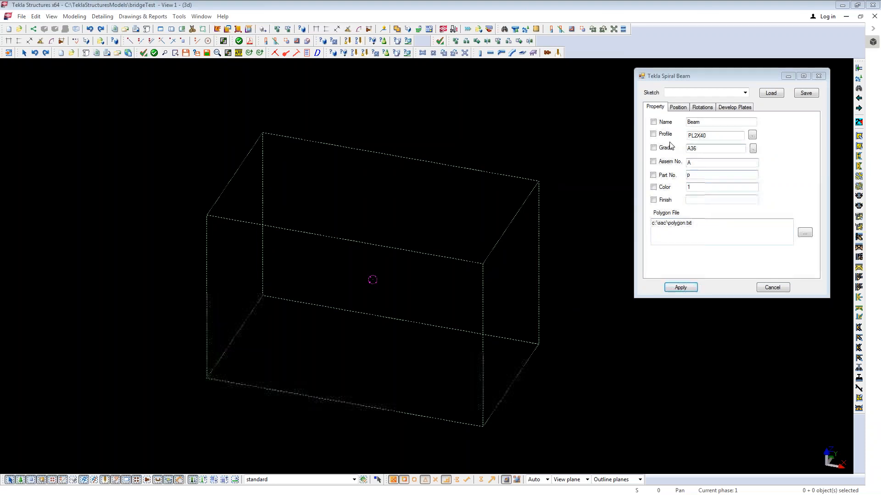
- In Tekla Structures, create a spiral beam with profile PL2X40 and grade A36 from the polygon file c:\aac\polygon.txt
{"action": "left_click", "coordinate": [680, 287]}
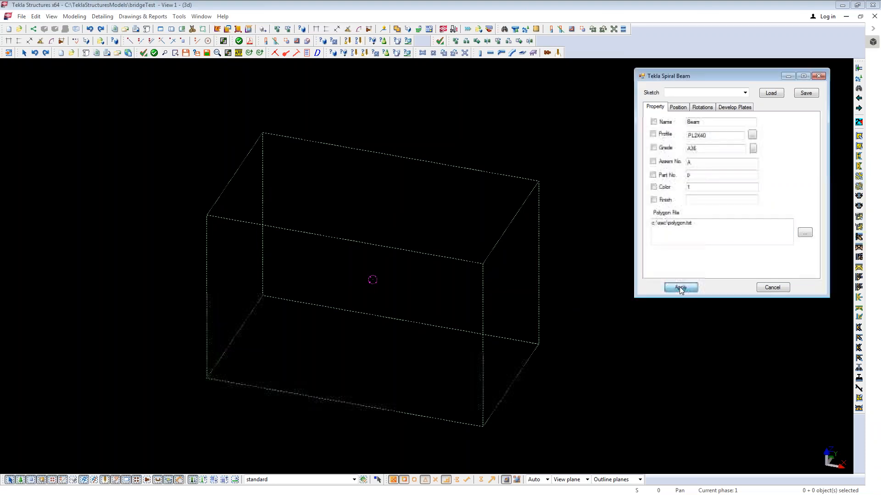
{"action": "middle_click_drag", "start_coordinate": [435, 326], "coordinate": [448, 360]}
{"action": "scroll", "coordinate": [453, 320], "scroll_direction": "up", "scroll_amount": 5}
{"action": "scroll", "coordinate": [455, 317], "scroll_direction": "down", "scroll_amount": 2}
- Examine the curved web plate and its end from a rotated 3D view
{"action": "key", "text": "v"}
{"action": "left_click", "coordinate": [454, 317]}
{"action": "middle_click_drag", "start_coordinate": [455, 318], "coordinate": [400, 248], "text": "ctrl"}
{"action": "scroll", "coordinate": [400, 244], "scroll_direction": "up", "scroll_amount": 2}
{"action": "scroll", "coordinate": [403, 208], "scroll_direction": "up", "scroll_amount": 5}
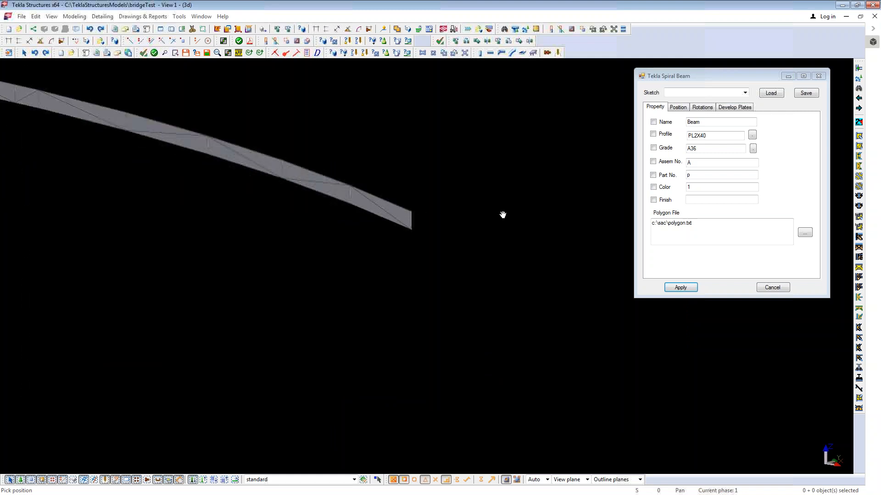
{"action": "right_click", "coordinate": [461, 207]}
{"action": "left_click", "coordinate": [482, 216]}
{"action": "middle_click_drag", "start_coordinate": [479, 220], "coordinate": [473, 265]}
{"action": "scroll", "coordinate": [474, 269], "scroll_direction": "down", "scroll_amount": 2}
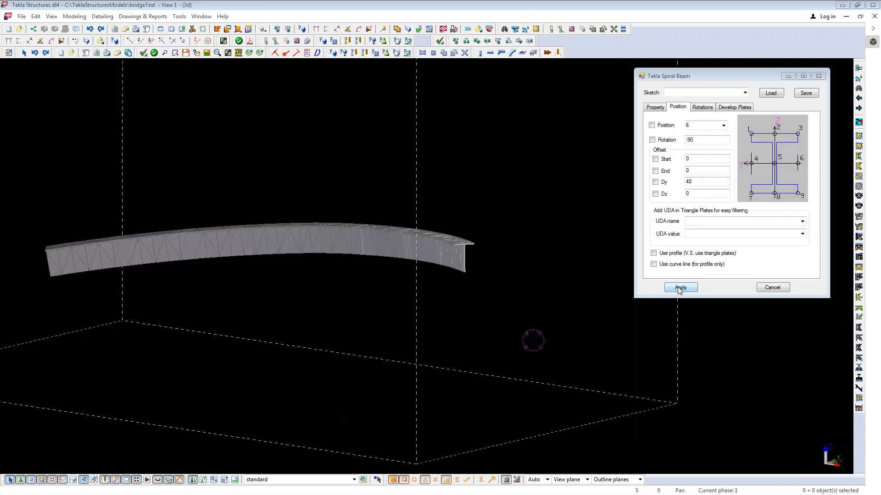
- Create the girder's bottom flange plate with position 6, rotation -90, Dy offset 40 and Dz offset 0
{"action": "left_click", "coordinate": [680, 287]}
{"action": "scroll", "coordinate": [488, 230], "scroll_direction": "up", "scroll_amount": 6}
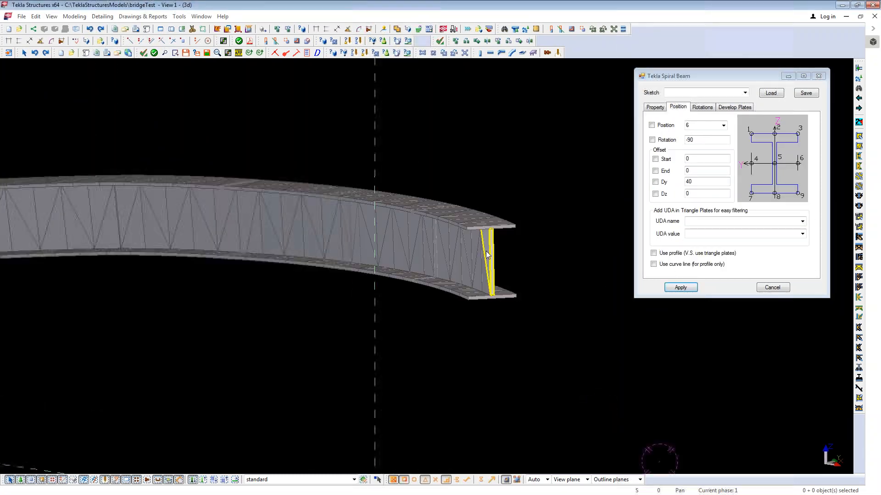
{"action": "scroll", "coordinate": [485, 227], "scroll_direction": "up", "scroll_amount": 4}
{"action": "scroll", "coordinate": [486, 226], "scroll_direction": "down", "scroll_amount": 3}
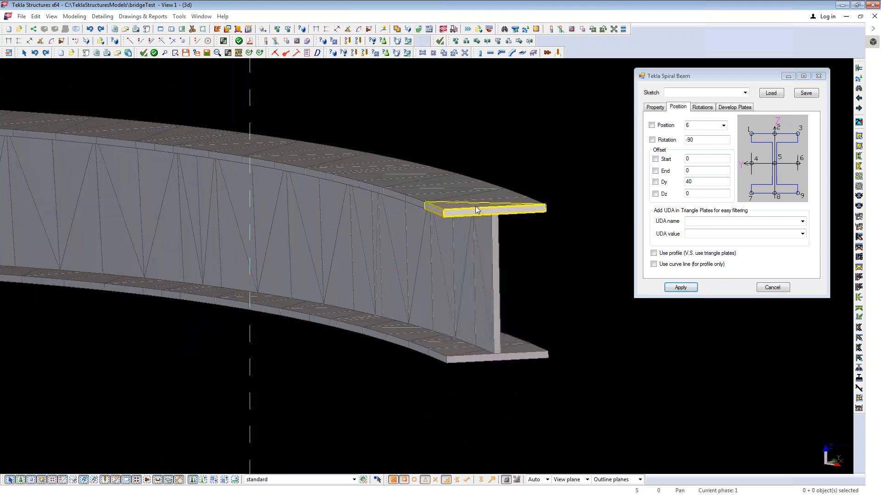
{"action": "scroll", "coordinate": [477, 210], "scroll_direction": "down", "scroll_amount": 10}
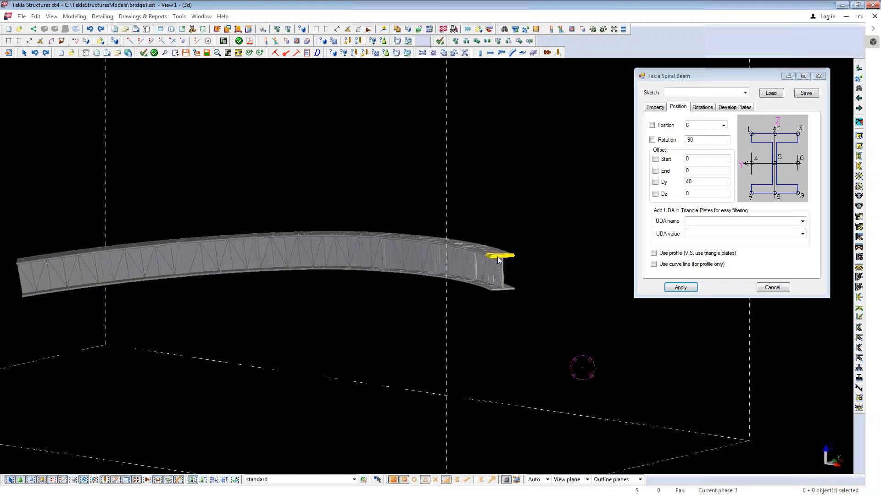
{"action": "scroll", "coordinate": [487, 264], "scroll_direction": "up", "scroll_amount": 4}
{"action": "scroll", "coordinate": [491, 261], "scroll_direction": "down", "scroll_amount": 6}
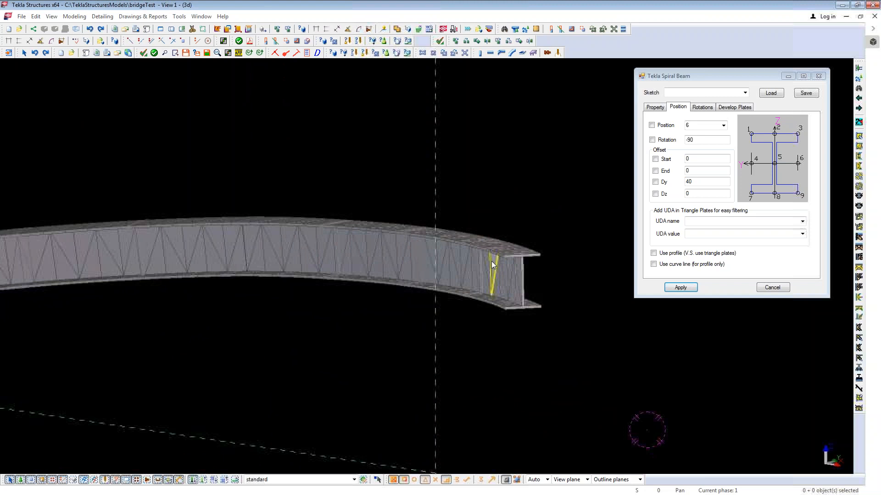
- Examine the assembled curved girder in plan and 3D, in both shaded and wireframe display
{"action": "left_click", "coordinate": [550, 213]}
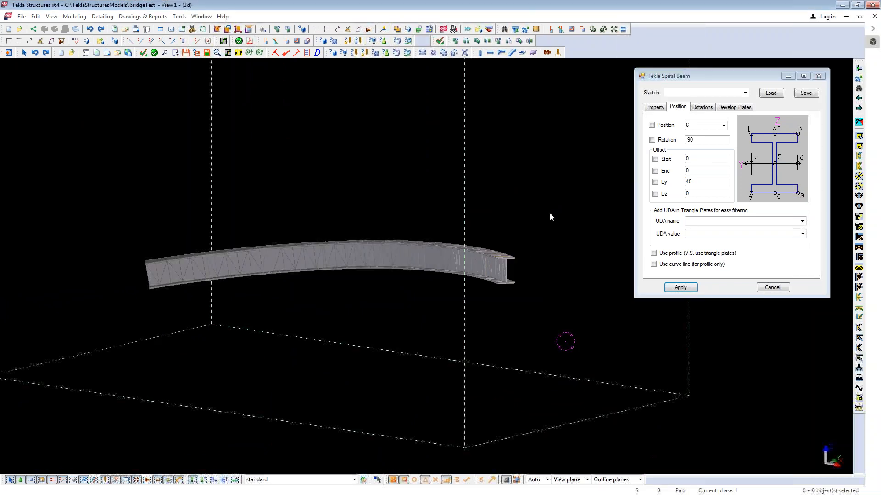
{"action": "key", "text": "ctrl+p"}
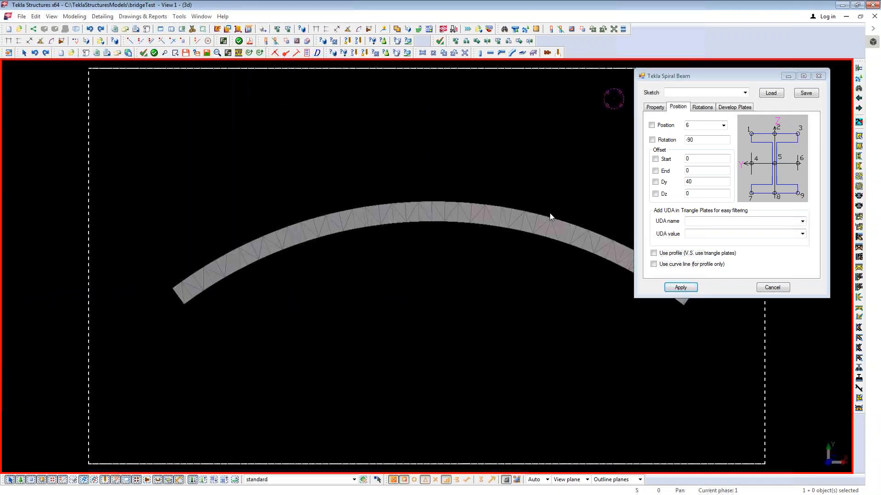
{"action": "scroll", "coordinate": [414, 312], "scroll_direction": "up", "scroll_amount": 3}
{"action": "scroll", "coordinate": [524, 362], "scroll_direction": "up", "scroll_amount": 6}
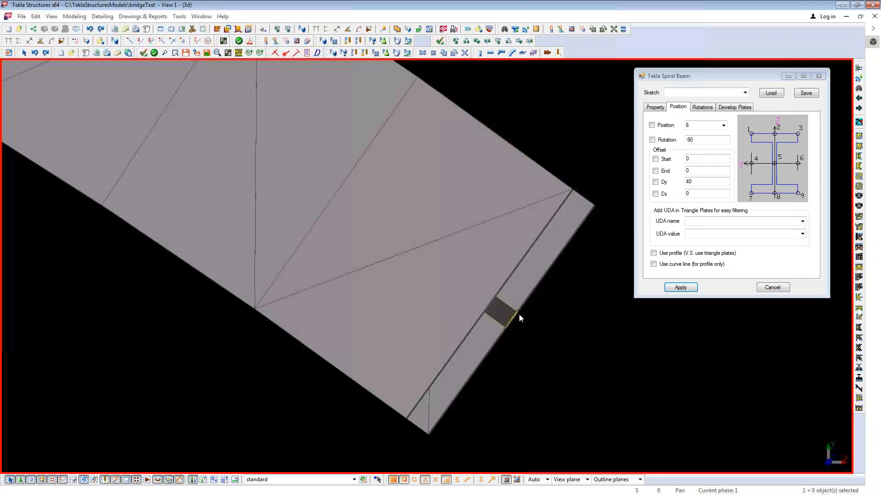
{"action": "key", "text": "ctrl+1"}
{"action": "scroll", "coordinate": [517, 315], "scroll_direction": "down", "scroll_amount": 4}
{"action": "scroll", "coordinate": [516, 315], "scroll_direction": "down", "scroll_amount": 8}
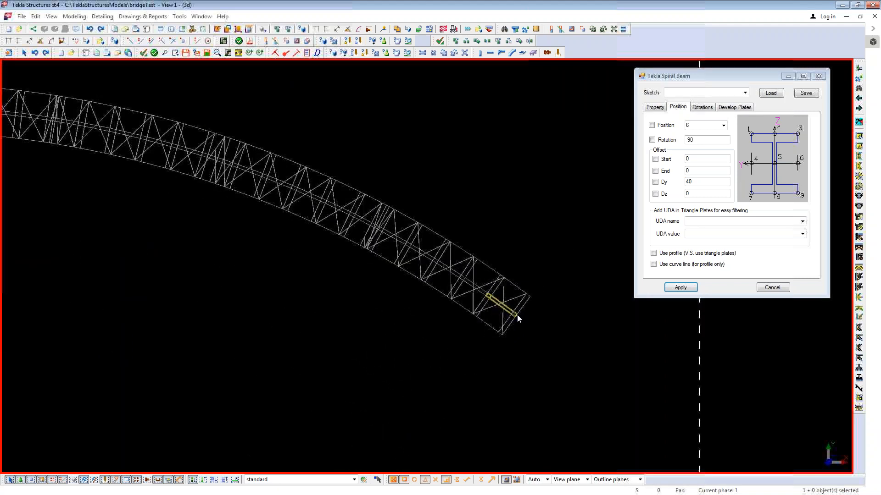
{"action": "middle_click_drag", "start_coordinate": [496, 337], "coordinate": [495, 301]}
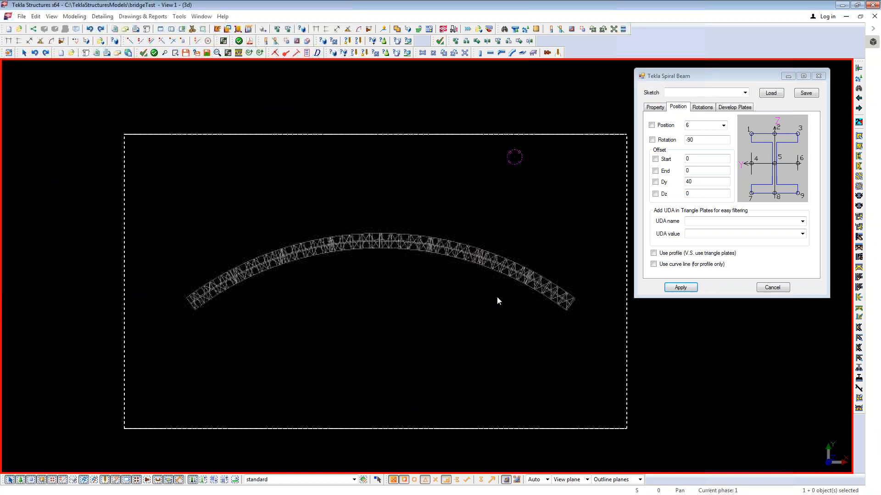
{"action": "middle_click_drag", "start_coordinate": [495, 297], "coordinate": [488, 342], "text": "ctrl"}
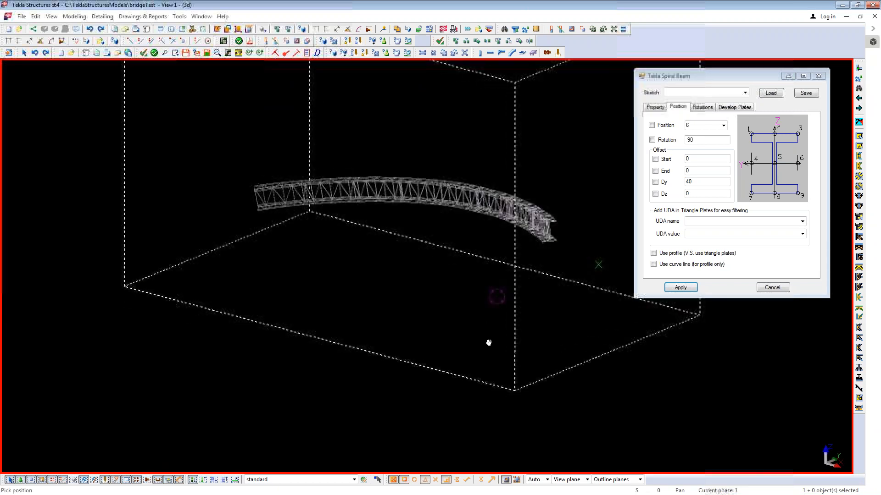
{"action": "scroll", "coordinate": [521, 280], "scroll_direction": "up", "scroll_amount": 1}
{"action": "scroll", "coordinate": [400, 290], "scroll_direction": "down", "scroll_amount": 1}
{"action": "middle_click_drag", "start_coordinate": [456, 243], "coordinate": [425, 279]}
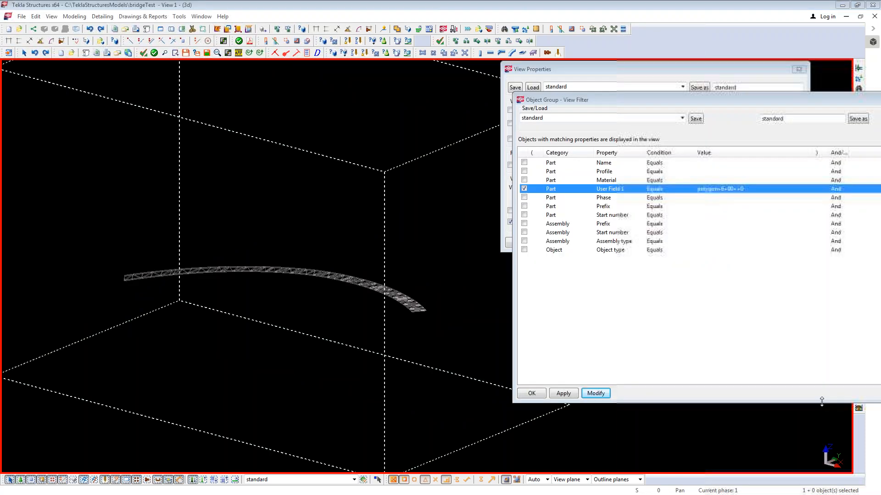
- Select the flange plates isolated by the view filter and develop them with offset vector X 0, Y 0, Z 1000
{"action": "left_click_drag", "start_coordinate": [84, 231], "coordinate": [437, 370]}
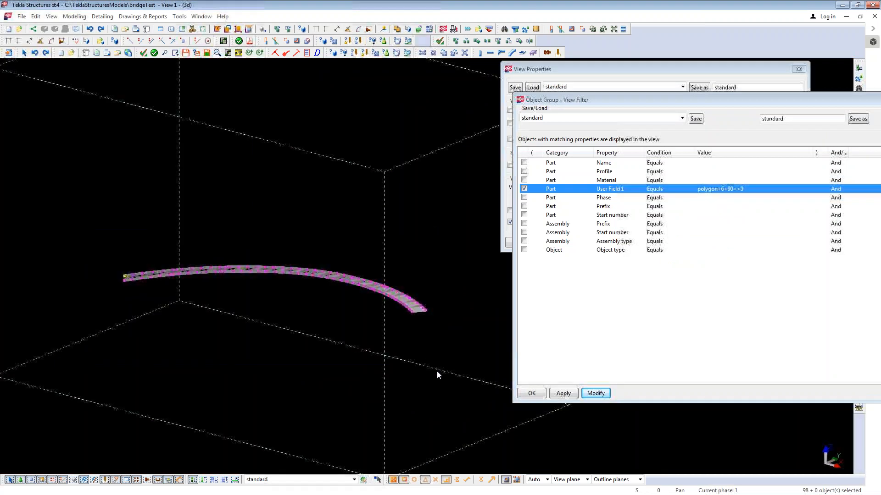
{"action": "left_click_drag", "start_coordinate": [880, 104], "coordinate": [668, 104]}
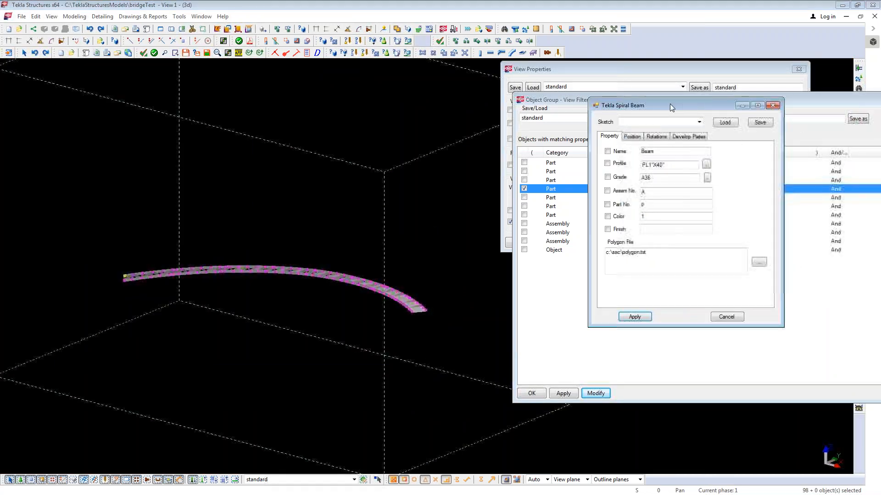
{"action": "left_click", "coordinate": [685, 136]}
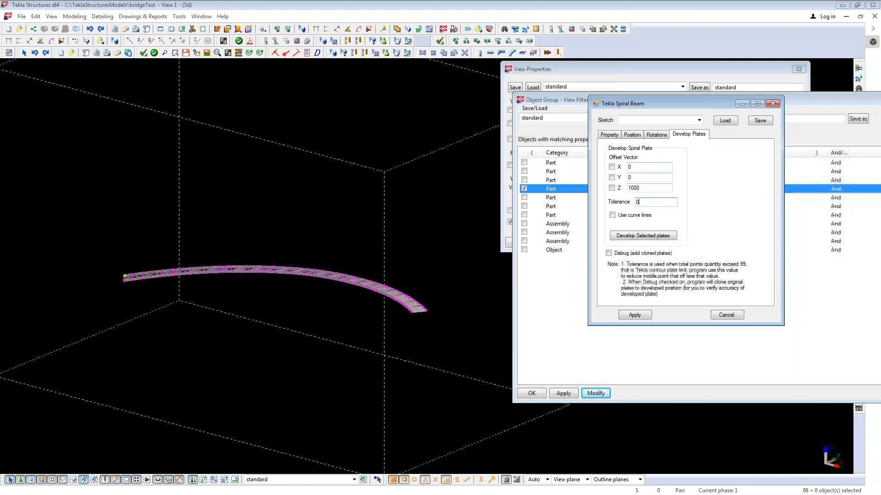
{"action": "left_click", "coordinate": [643, 236]}
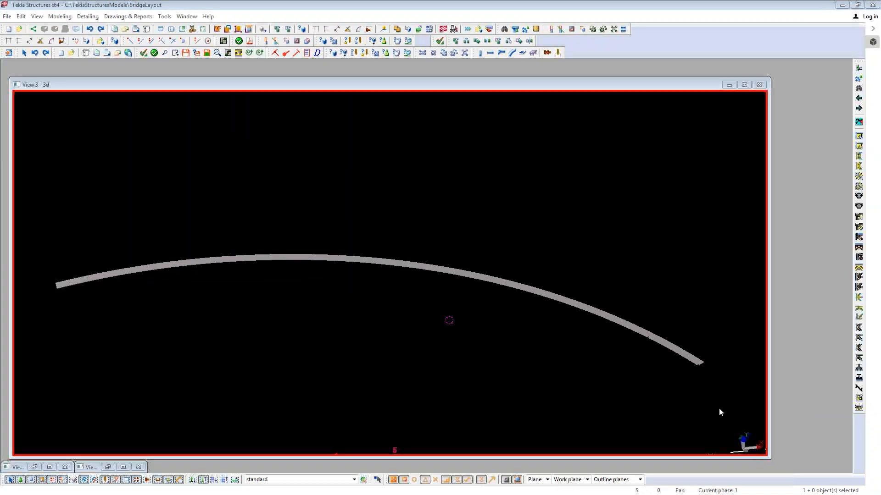
- In the BridgeLayout model, examine the edge notches and bolt holes on the long curved plate
{"action": "scroll", "coordinate": [720, 362], "scroll_direction": "up", "scroll_amount": 6}
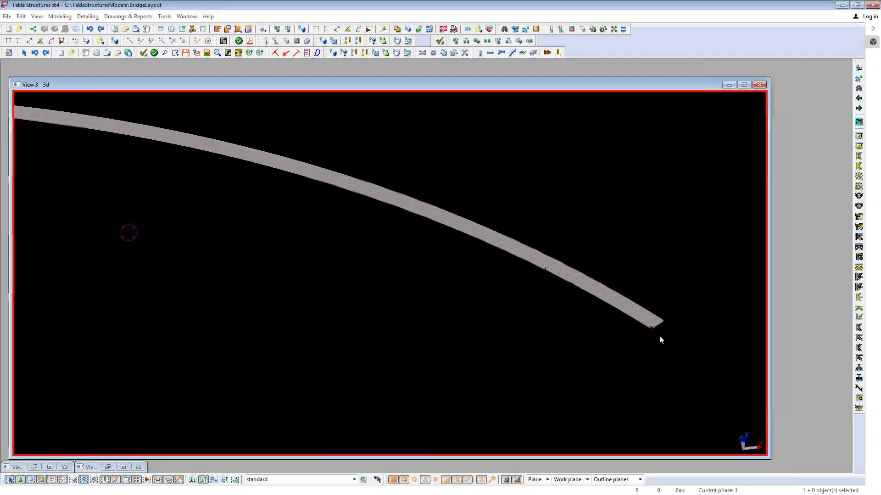
{"action": "scroll", "coordinate": [654, 328], "scroll_direction": "up", "scroll_amount": 5}
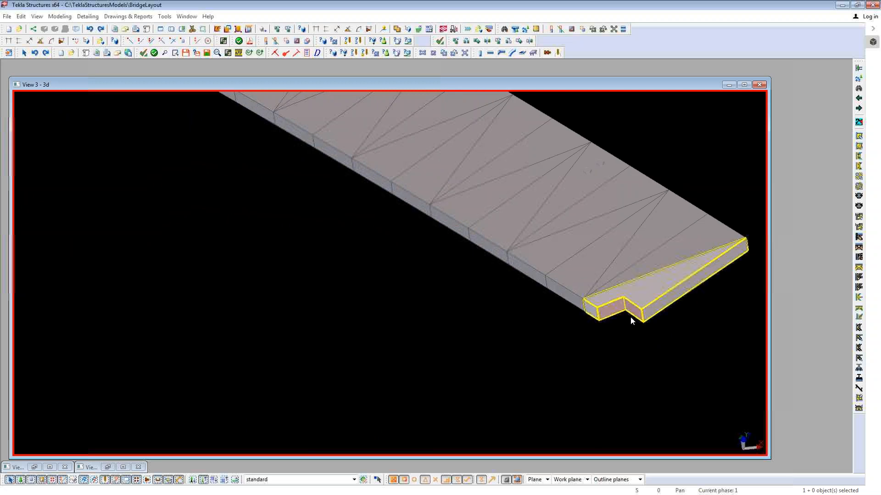
{"action": "middle_click_drag", "start_coordinate": [623, 303], "coordinate": [618, 355]}
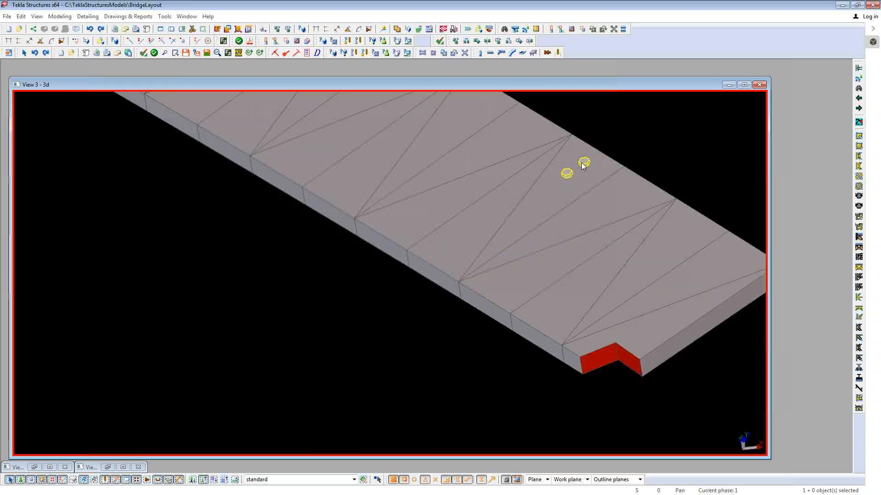
{"action": "scroll", "coordinate": [577, 165], "scroll_direction": "up", "scroll_amount": 1}
{"action": "scroll", "coordinate": [577, 169], "scroll_direction": "down", "scroll_amount": 6}
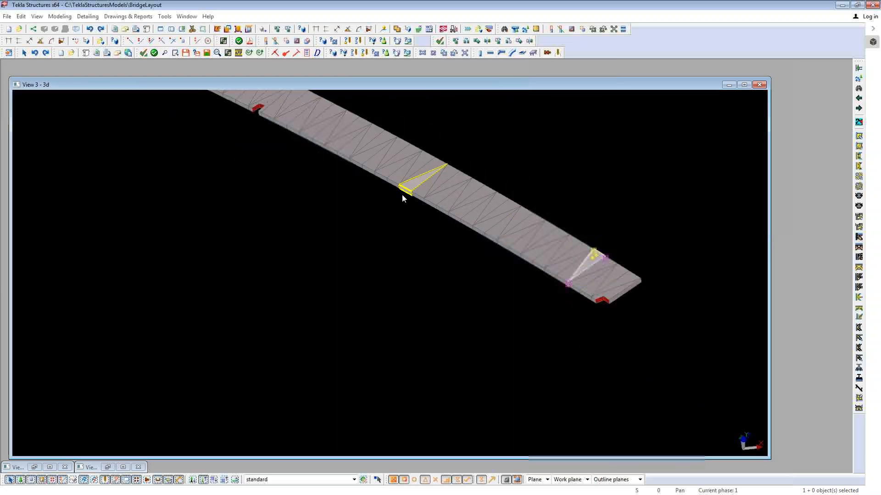
{"action": "scroll", "coordinate": [459, 276], "scroll_direction": "down", "scroll_amount": 8}
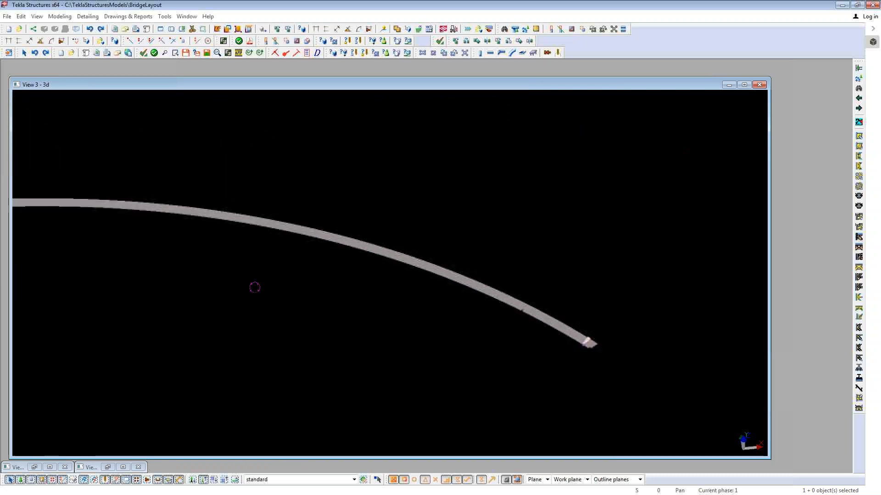
{"action": "middle_click_drag", "start_coordinate": [464, 320], "coordinate": [545, 310]}
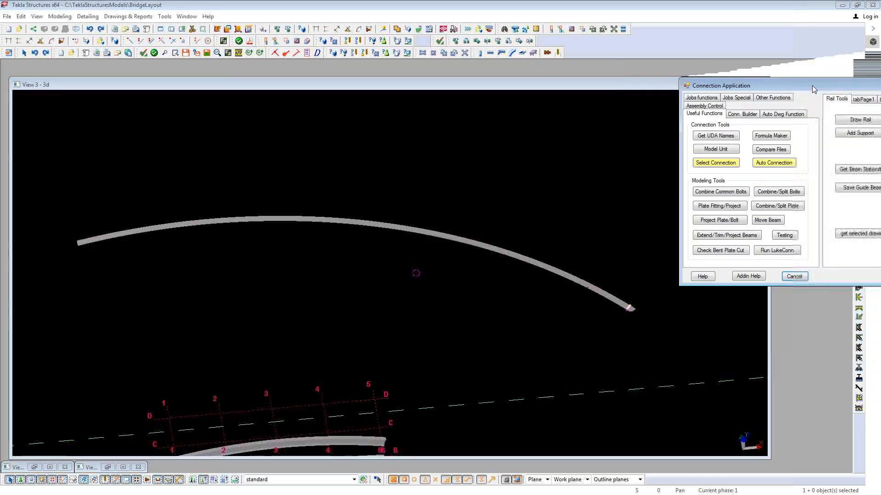
- Develop all pieces of the long curved plate with offset Z 1000 and tolerance 0.2, adding cloned plates through the Debug option
{"action": "left_click_drag", "start_coordinate": [812, 85], "coordinate": [880, 86]}
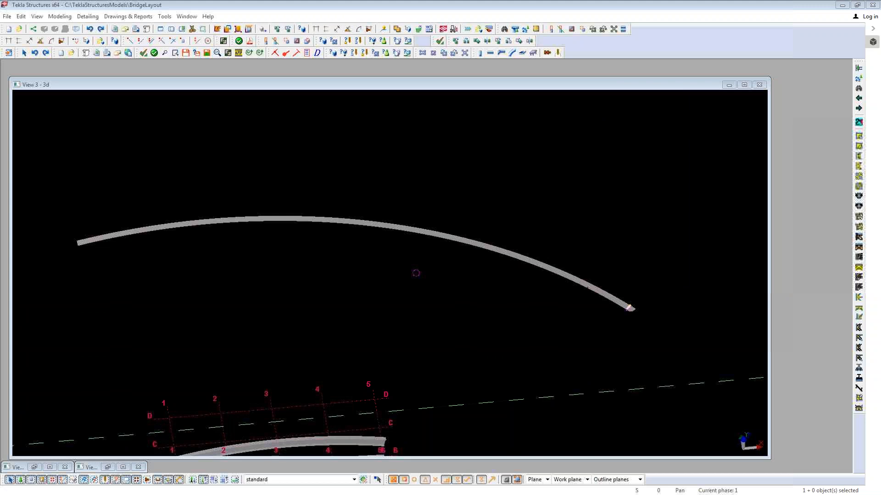
{"action": "left_click_drag", "start_coordinate": [880, 69], "coordinate": [728, 59]}
{"action": "left_click", "coordinate": [716, 91]}
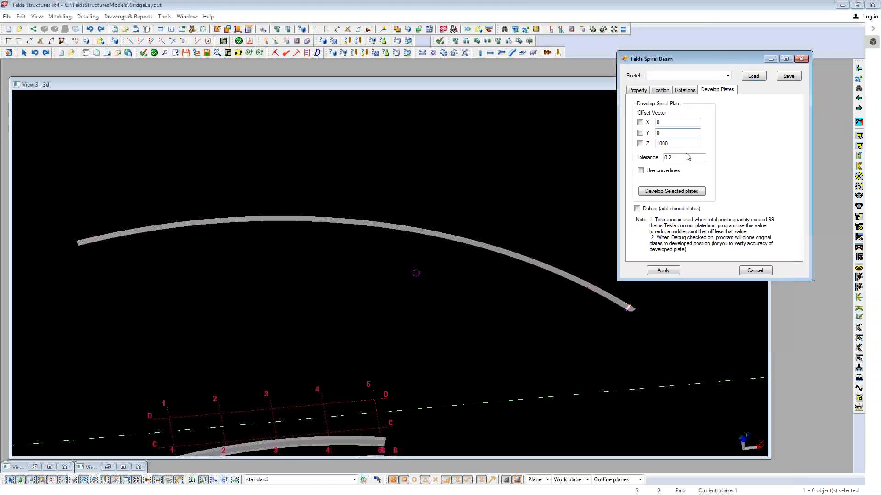
{"action": "left_click_drag", "start_coordinate": [56, 212], "coordinate": [690, 341]}
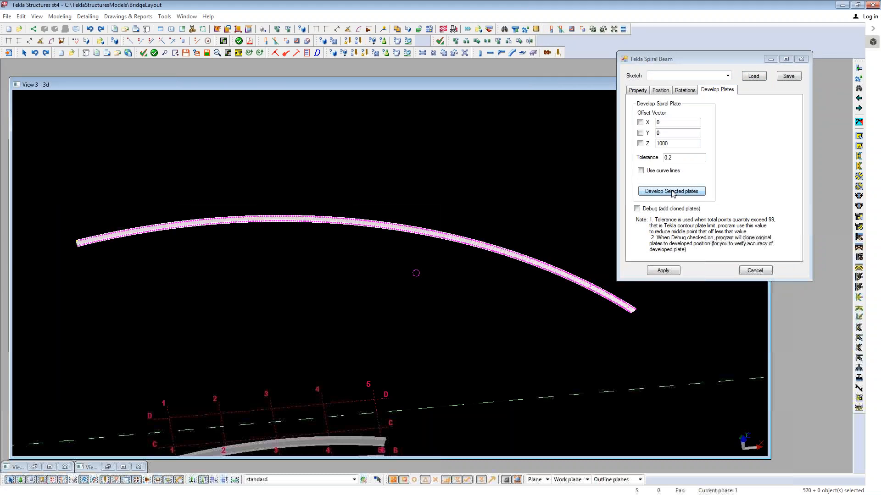
{"action": "left_click", "coordinate": [656, 209]}
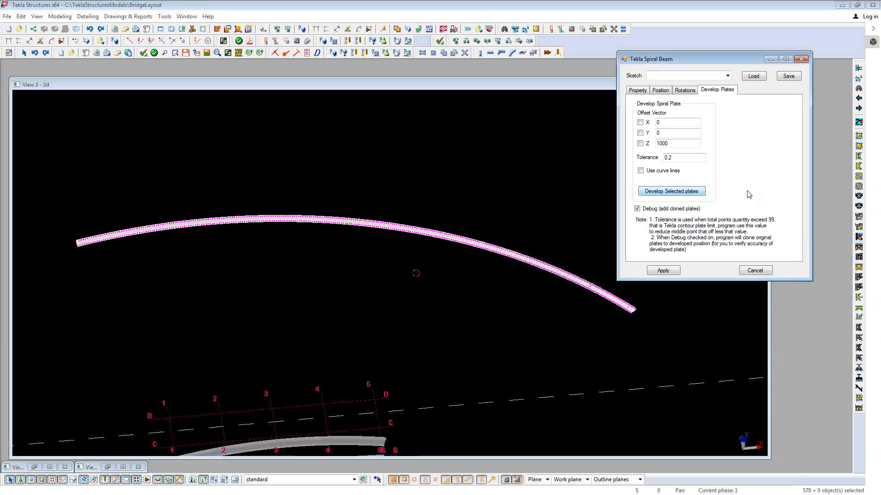
- Compare the developed plate with the cloned triangle plates around its notched end and holes
{"action": "middle_click_drag", "start_coordinate": [601, 248], "coordinate": [561, 311]}
{"action": "scroll", "coordinate": [588, 307], "scroll_direction": "up", "scroll_amount": 2}
{"action": "scroll", "coordinate": [592, 302], "scroll_direction": "up", "scroll_amount": 3}
{"action": "scroll", "coordinate": [564, 351], "scroll_direction": "up", "scroll_amount": 2}
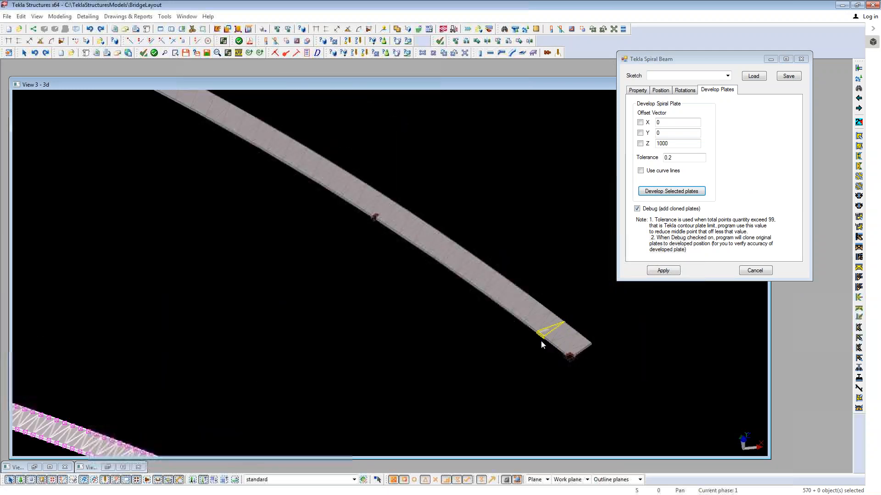
{"action": "left_click", "coordinate": [555, 334]}
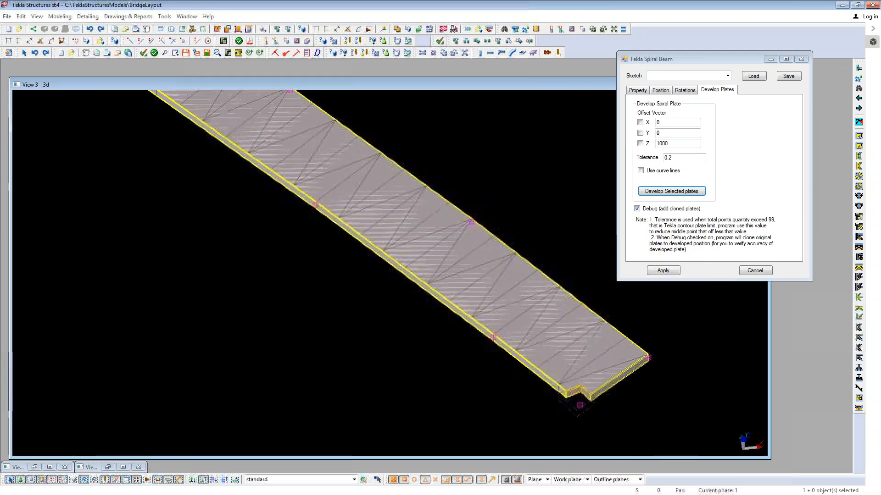
{"action": "scroll", "coordinate": [549, 382], "scroll_direction": "up", "scroll_amount": 1}
{"action": "scroll", "coordinate": [629, 386], "scroll_direction": "up", "scroll_amount": 1}
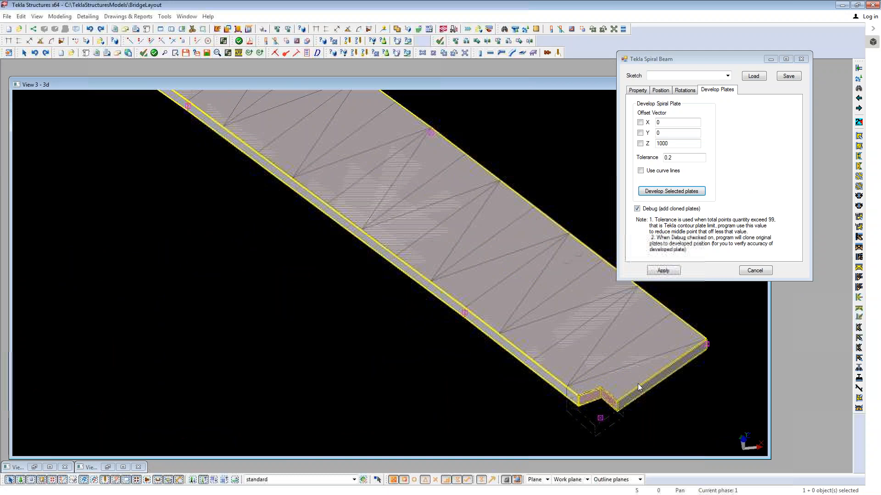
{"action": "left_click", "coordinate": [629, 341]}
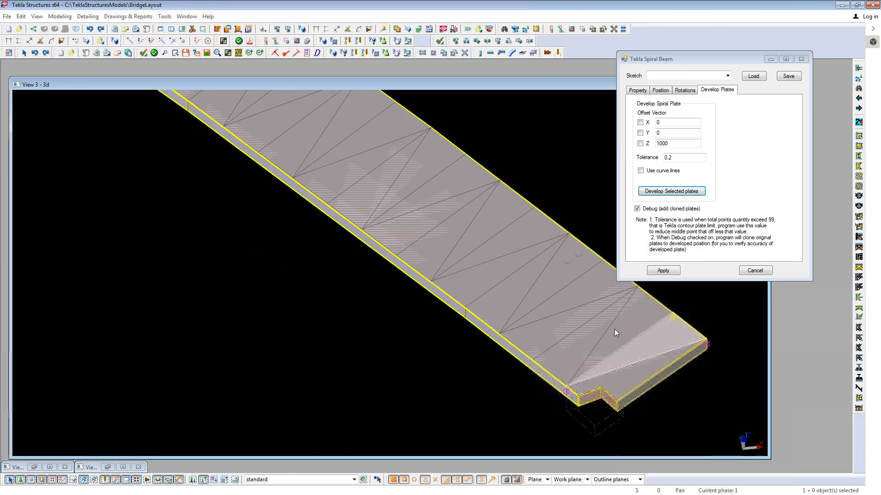
{"action": "scroll", "coordinate": [610, 367], "scroll_direction": "up", "scroll_amount": 1}
{"action": "scroll", "coordinate": [533, 285], "scroll_direction": "up", "scroll_amount": 1}
{"action": "scroll", "coordinate": [532, 284], "scroll_direction": "down", "scroll_amount": 1}
{"action": "scroll", "coordinate": [531, 285], "scroll_direction": "down", "scroll_amount": 2}
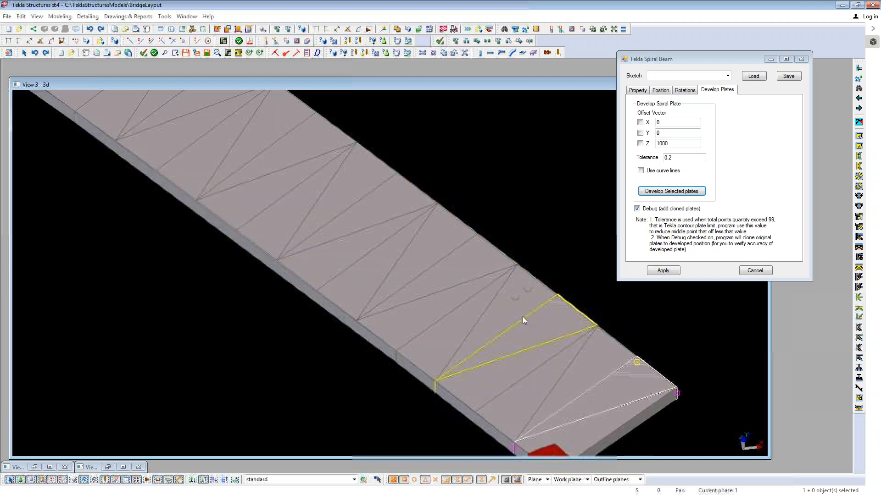
{"action": "scroll", "coordinate": [555, 337], "scroll_direction": "down", "scroll_amount": 2}
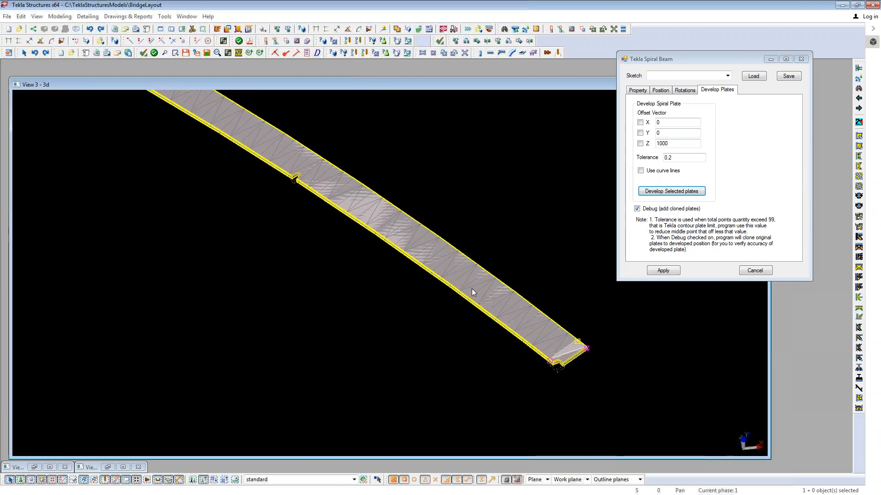
- Inspect the developed plate along its remaining length, from the middle notch to the far end
{"action": "middle_click_drag", "start_coordinate": [400, 244], "coordinate": [539, 378]}
{"action": "left_click_drag", "start_coordinate": [540, 379], "coordinate": [554, 387]}
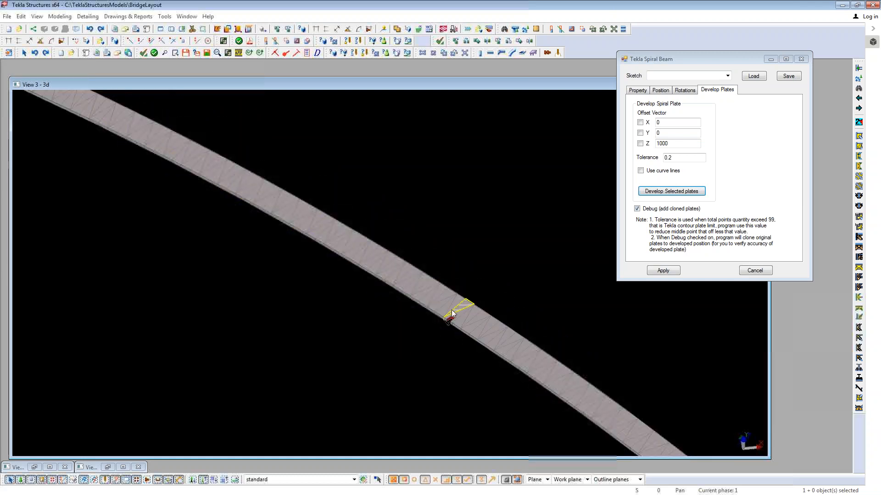
{"action": "middle_click_drag", "start_coordinate": [447, 301], "coordinate": [498, 339]}
{"action": "scroll", "coordinate": [498, 338], "scroll_direction": "down", "scroll_amount": 2}
{"action": "middle_click_drag", "start_coordinate": [316, 262], "coordinate": [469, 336]}
{"action": "scroll", "coordinate": [469, 336], "scroll_direction": "down", "scroll_amount": 1}
{"action": "middle_click_drag", "start_coordinate": [317, 234], "coordinate": [413, 283]}
{"action": "middle_click_drag", "start_coordinate": [197, 256], "coordinate": [389, 325]}
{"action": "left_click_drag", "start_coordinate": [389, 325], "coordinate": [473, 337]}
{"action": "middle_click_drag", "start_coordinate": [152, 286], "coordinate": [487, 296]}
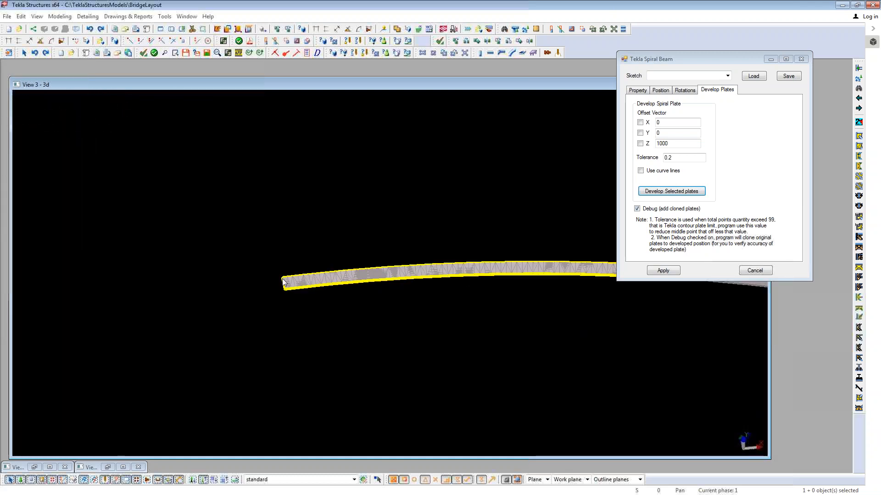
{"action": "scroll", "coordinate": [293, 286], "scroll_direction": "up", "scroll_amount": 8}
{"action": "scroll", "coordinate": [293, 285], "scroll_direction": "down", "scroll_amount": 12}
{"action": "scroll", "coordinate": [419, 317], "scroll_direction": "down", "scroll_amount": 2}
{"action": "middle_click_drag", "start_coordinate": [438, 317], "coordinate": [374, 266]}
{"action": "scroll", "coordinate": [373, 266], "scroll_direction": "down", "scroll_amount": 1}
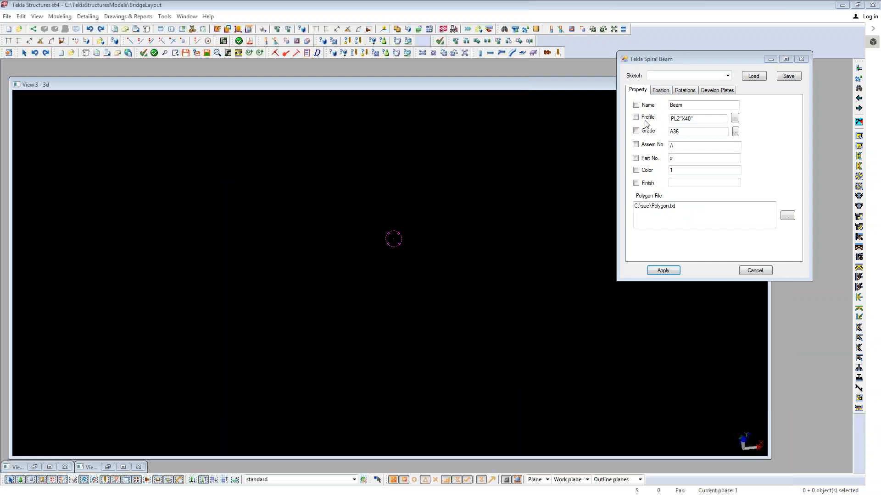
- Create a PL2"X40" spiral plate from C:\aac\Polygon.txt with rotations 0,90 and equal spaces, and inspect its twist
{"action": "left_click", "coordinate": [684, 90]}
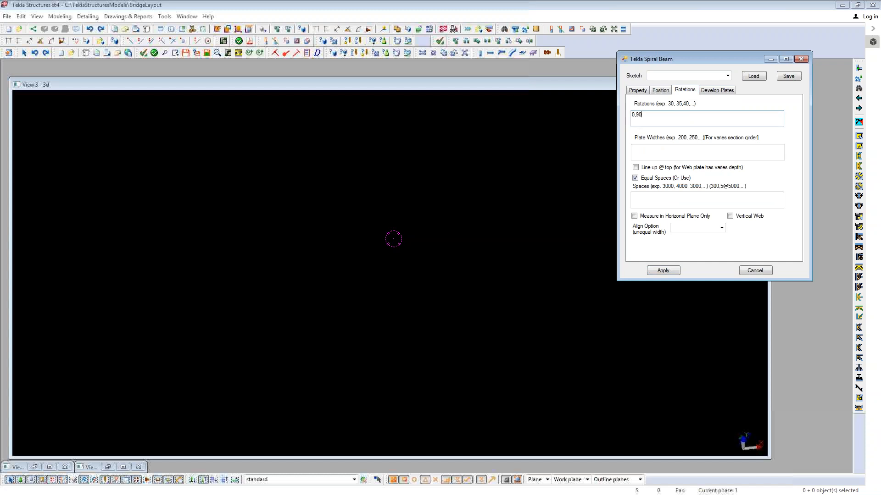
{"action": "left_click", "coordinate": [666, 274]}
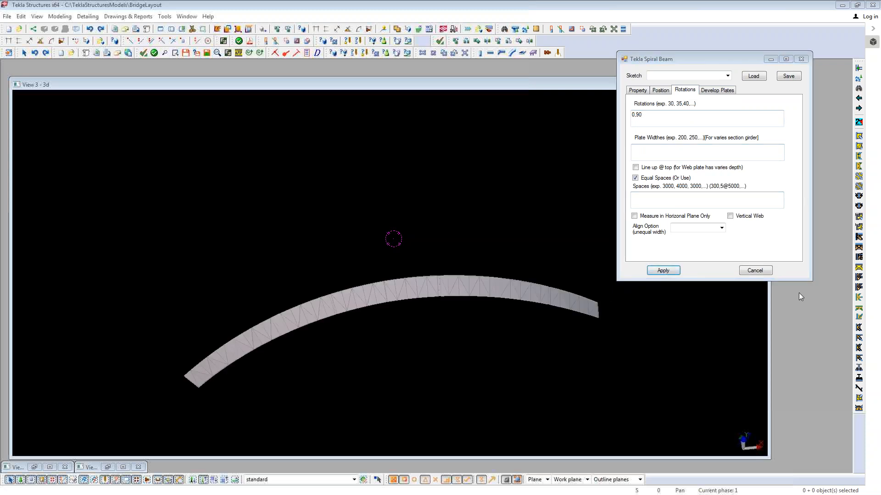
{"action": "scroll", "coordinate": [557, 316], "scroll_direction": "up", "scroll_amount": 4}
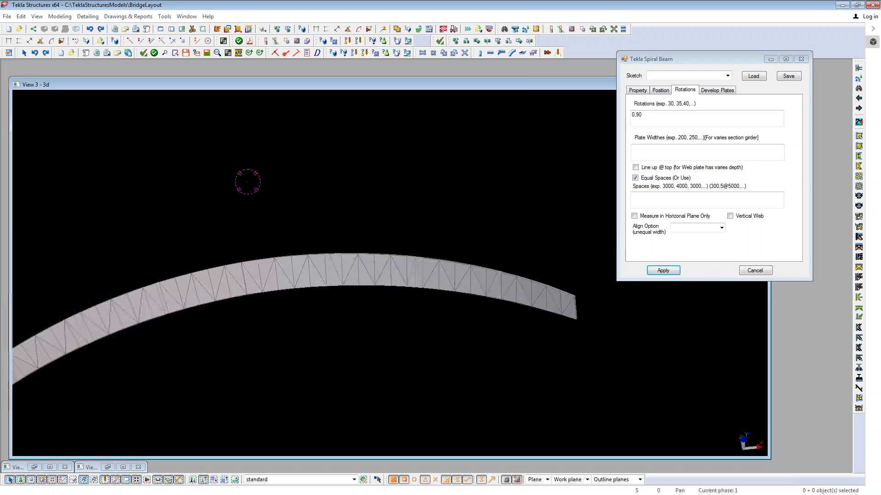
{"action": "scroll", "coordinate": [579, 307], "scroll_direction": "up", "scroll_amount": 4}
{"action": "scroll", "coordinate": [582, 314], "scroll_direction": "down", "scroll_amount": 8}
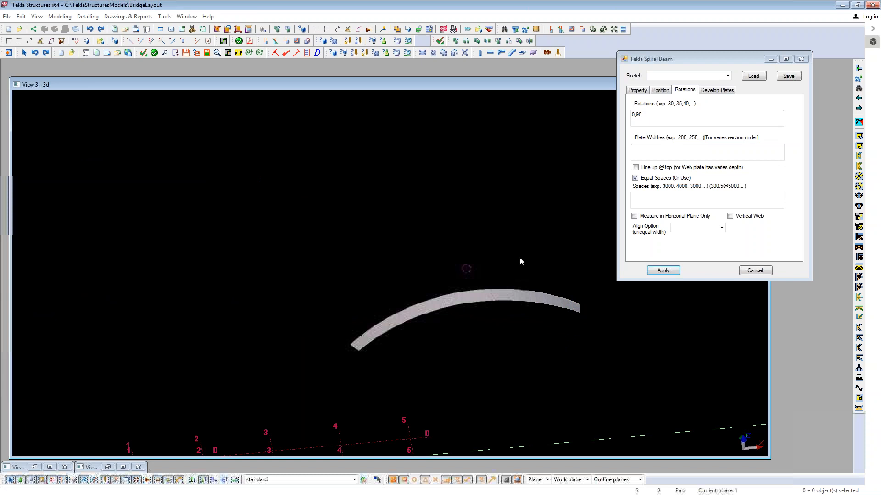
{"action": "scroll", "coordinate": [520, 257], "scroll_direction": "down", "scroll_amount": 3}
{"action": "scroll", "coordinate": [429, 274], "scroll_direction": "up", "scroll_amount": 4}
{"action": "scroll", "coordinate": [451, 244], "scroll_direction": "up", "scroll_amount": 3}
{"action": "middle_click_drag", "start_coordinate": [452, 244], "coordinate": [453, 301]}
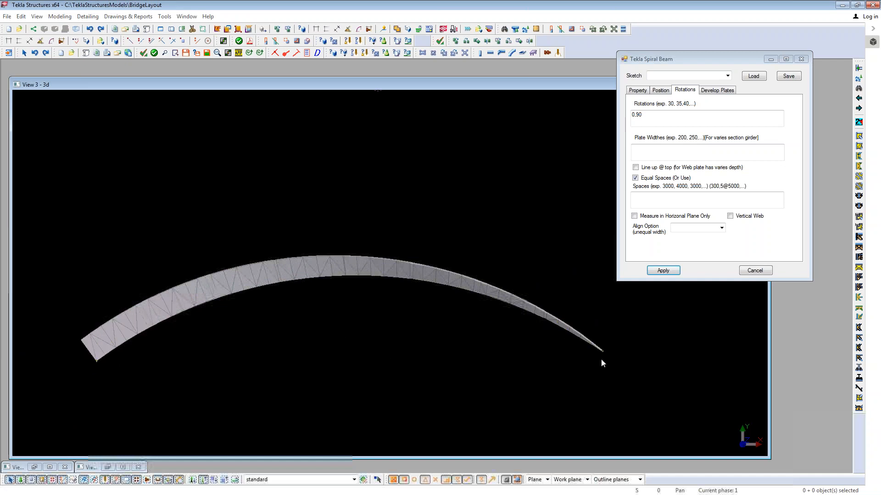
- Delete the existing twisted plate and create a new spiral plate with rotations 45,0,90
{"action": "middle_click_drag", "start_coordinate": [574, 360], "coordinate": [582, 363]}
{"action": "scroll", "coordinate": [284, 329], "scroll_direction": "down", "scroll_amount": 2}
{"action": "left_click_drag", "start_coordinate": [58, 298], "coordinate": [534, 421]}
{"action": "key", "text": "Delete"}
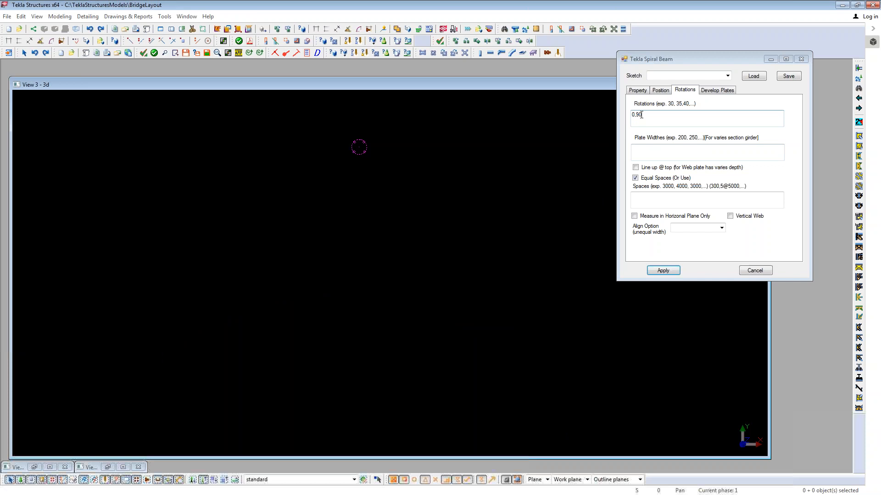
{"action": "left_click", "coordinate": [632, 114]}
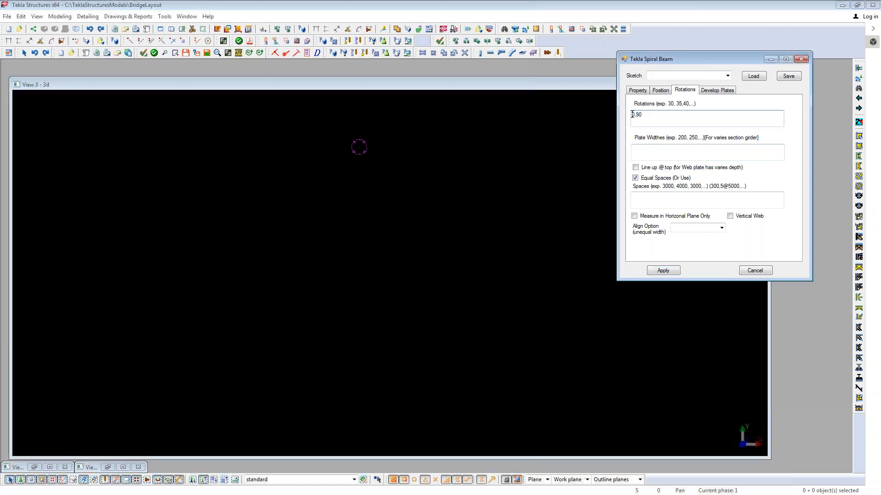
{"action": "type", "text": "45,"}
{"action": "left_click", "coordinate": [664, 270]}
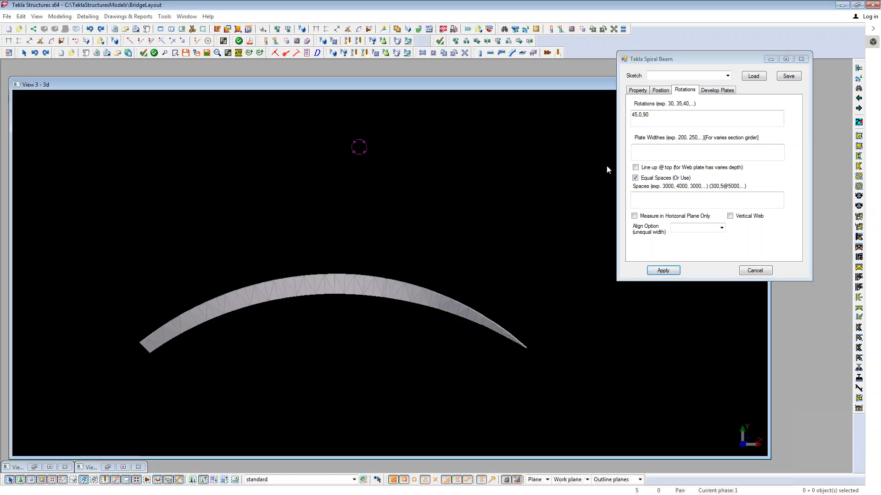
- Change the rotations to 90,0,90 and create another spiral plate along the same curve
{"action": "left_click", "coordinate": [792, 187]}
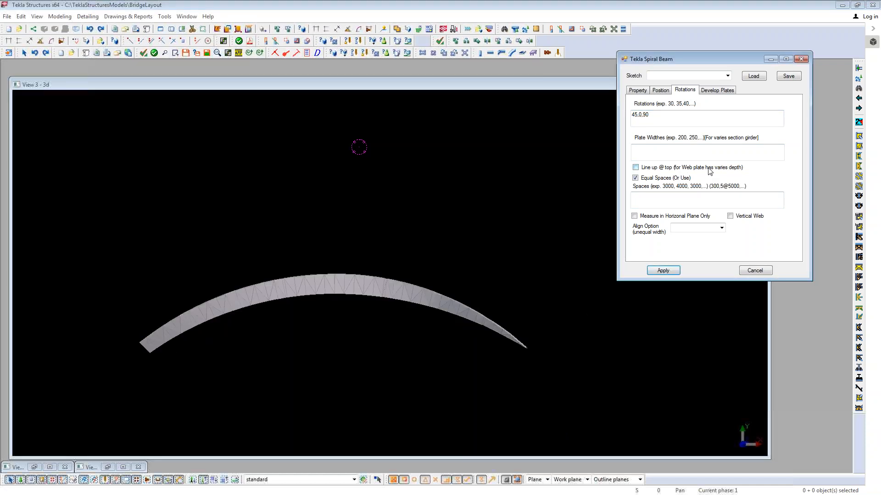
{"action": "double_click", "coordinate": [636, 116]}
{"action": "type", "text": "90"}
{"action": "left_click", "coordinate": [663, 270]}
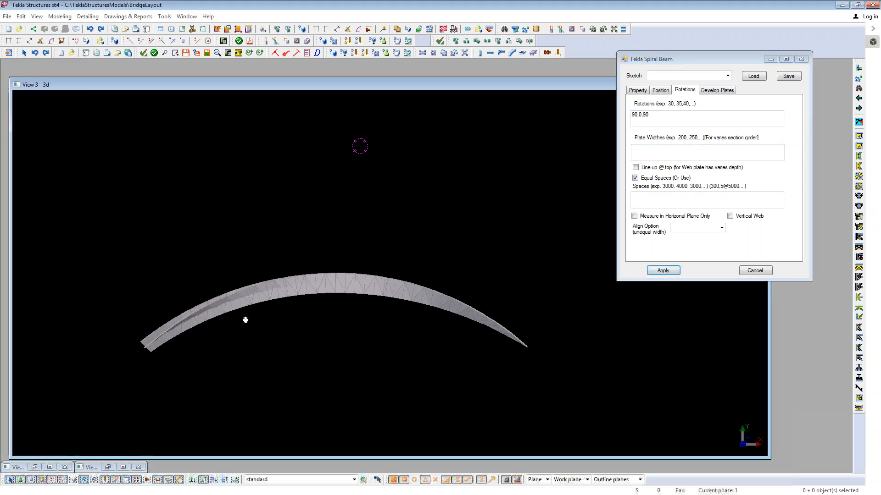
- Delete the overlapping plates, recreate the spiral plate alone with the 90,0,90 rotations, and inspect its twist
{"action": "scroll", "coordinate": [243, 324], "scroll_direction": "down", "scroll_amount": 3}
{"action": "left_click_drag", "start_coordinate": [127, 272], "coordinate": [483, 354]}
{"action": "key", "text": "Delete"}
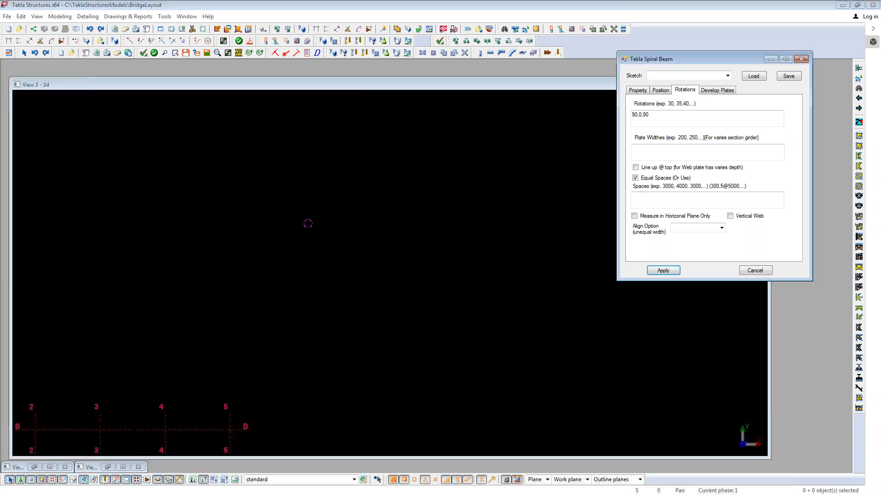
{"action": "left_click", "coordinate": [663, 270]}
{"action": "middle_click_drag", "start_coordinate": [346, 306], "coordinate": [372, 261]}
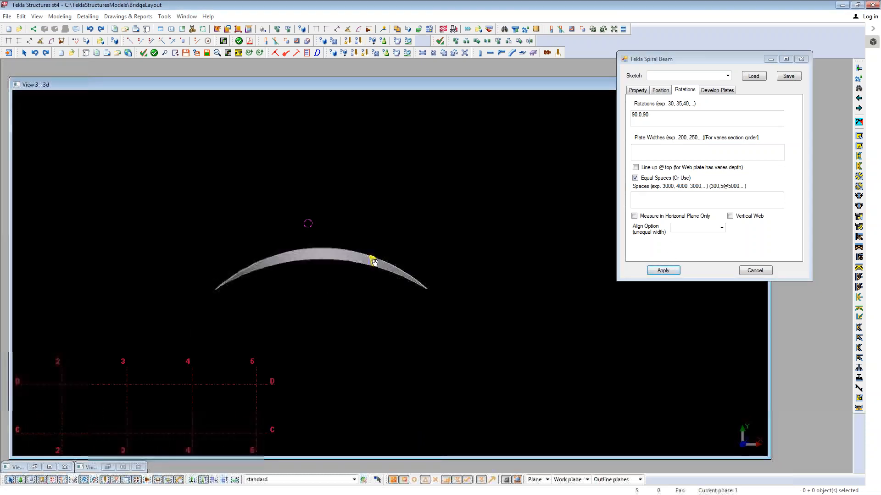
{"action": "scroll", "coordinate": [361, 275], "scroll_direction": "up", "scroll_amount": 2}
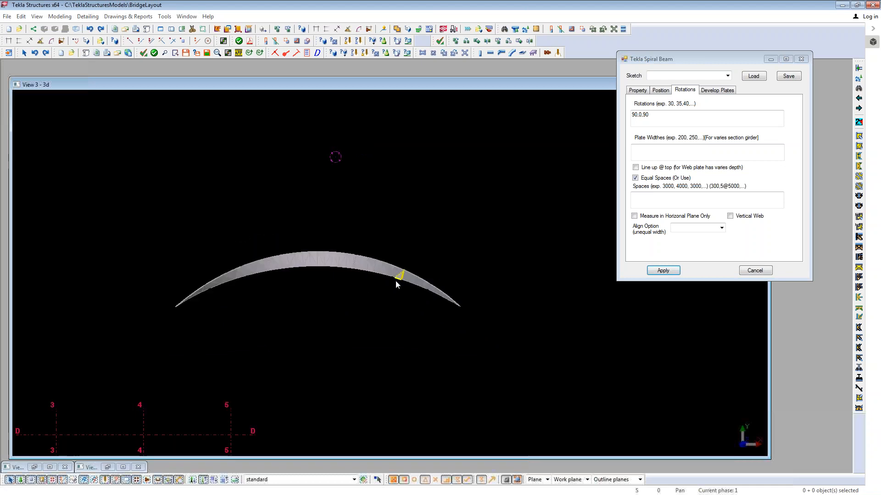
{"action": "scroll", "coordinate": [396, 283], "scroll_direction": "up", "scroll_amount": 2}
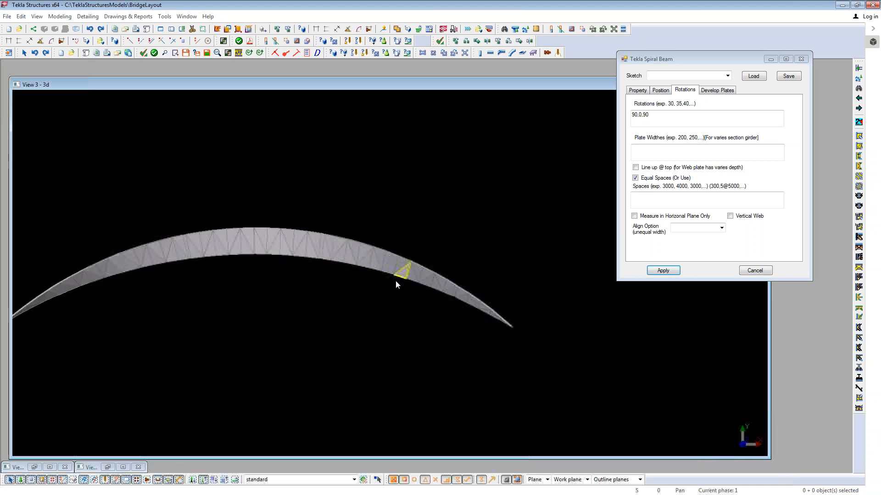
- Set the plate widths to 30,40,50,30, delete the twisted plate, and apply the new widths
{"action": "left_click", "coordinate": [643, 148]}
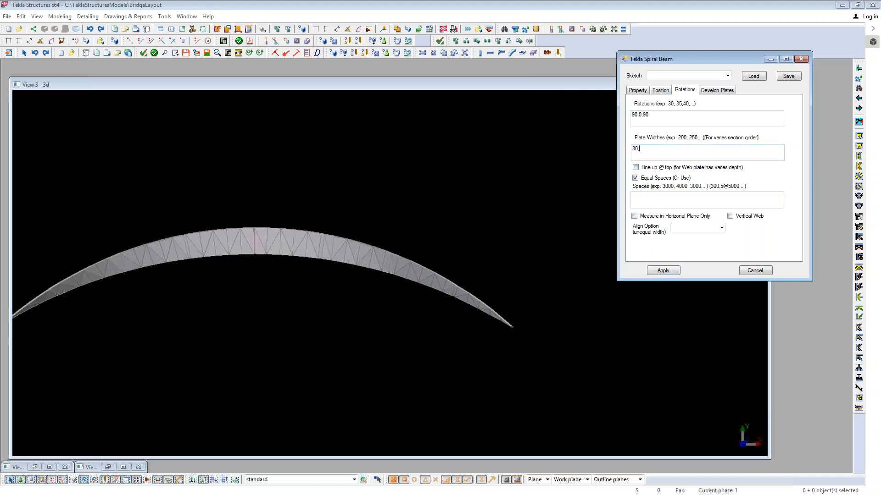
{"action": "type", "text": "30,40,50,30"}
{"action": "scroll", "coordinate": [550, 273], "scroll_direction": "down", "scroll_amount": 3}
{"action": "left_click_drag", "start_coordinate": [140, 216], "coordinate": [566, 359]}
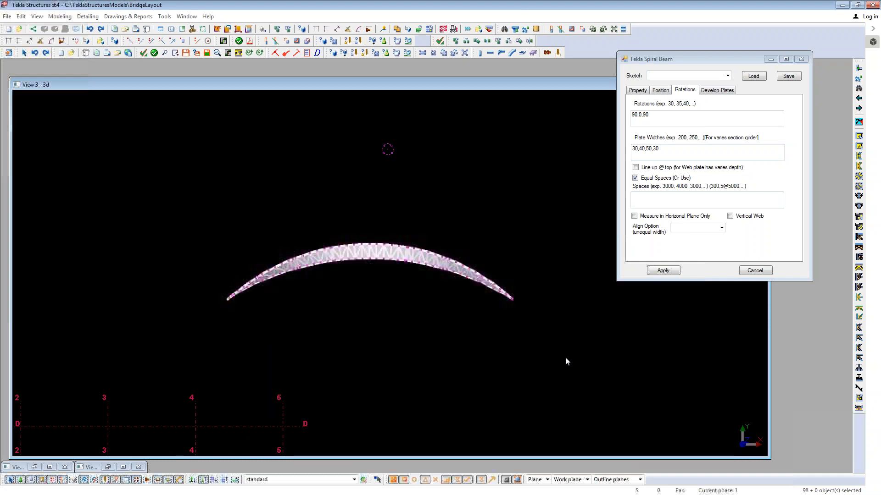
{"action": "key", "text": "Delete"}
{"action": "left_click", "coordinate": [662, 272]}
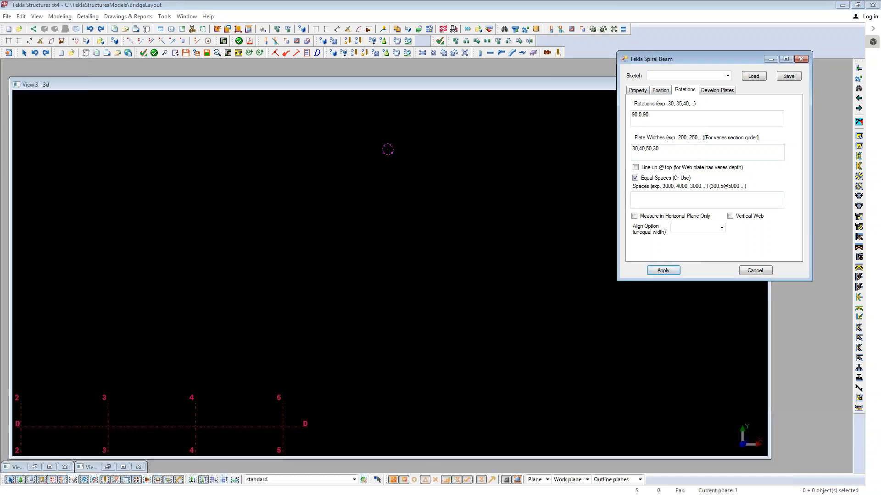
- Clear the rotations, create the untwisted plate of varying width, and review the align options for unequal widths
{"action": "left_click_drag", "start_coordinate": [653, 114], "coordinate": [545, 120]}
{"action": "key", "text": "Delete"}
{"action": "left_click", "coordinate": [672, 271]}
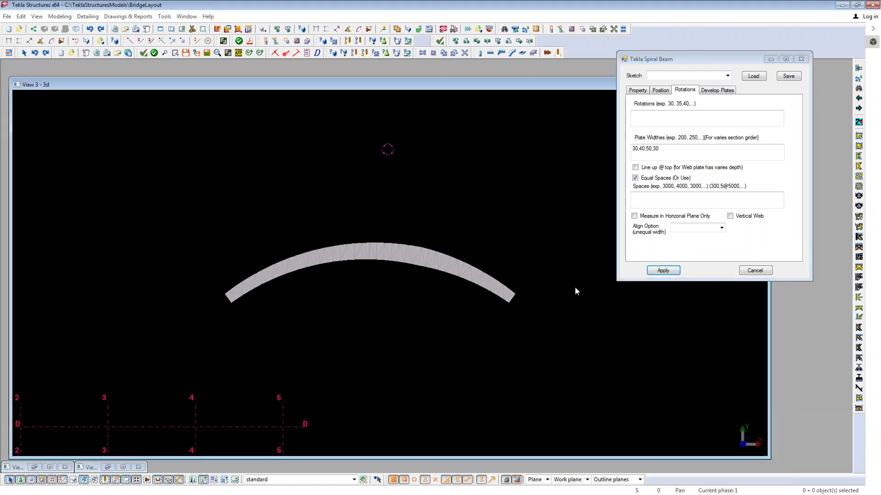
{"action": "scroll", "coordinate": [512, 294], "scroll_direction": "up", "scroll_amount": 2}
{"action": "left_click", "coordinate": [721, 228]}
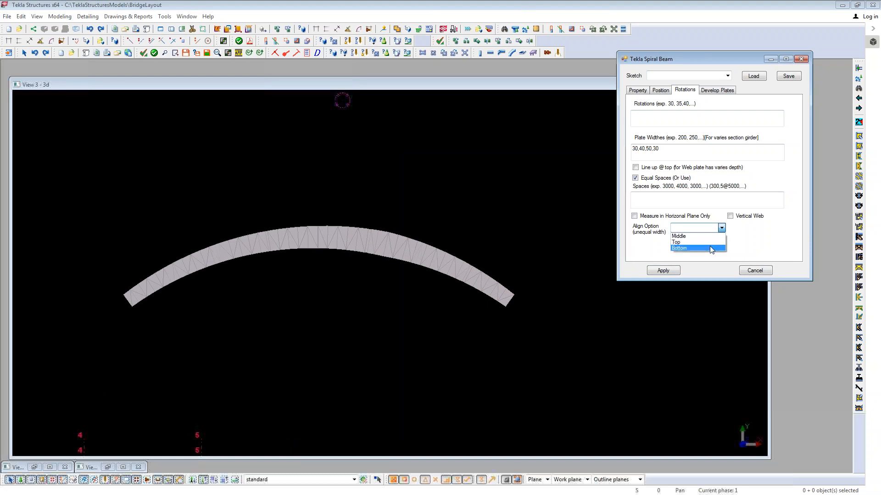
{"action": "left_click", "coordinate": [552, 243]}
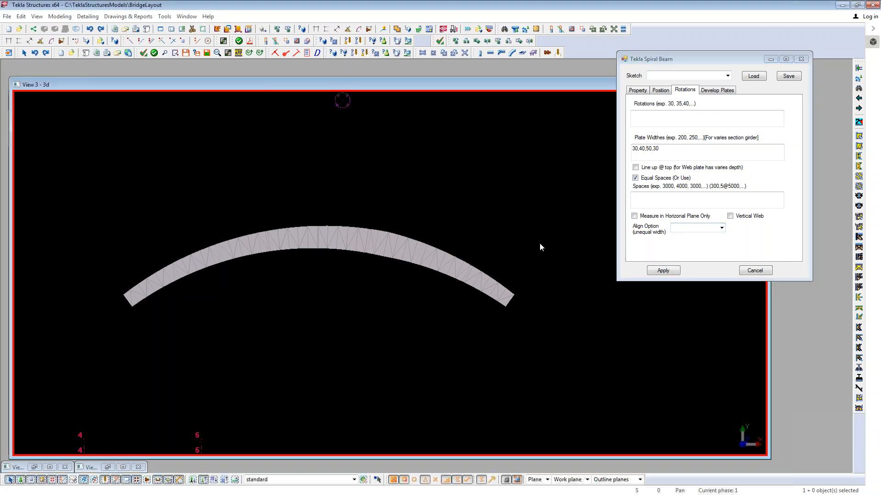
- Examine the curved girders and the diaphragm beams connecting them in the bridge model
{"action": "scroll", "coordinate": [539, 291], "scroll_direction": "down", "scroll_amount": 2}
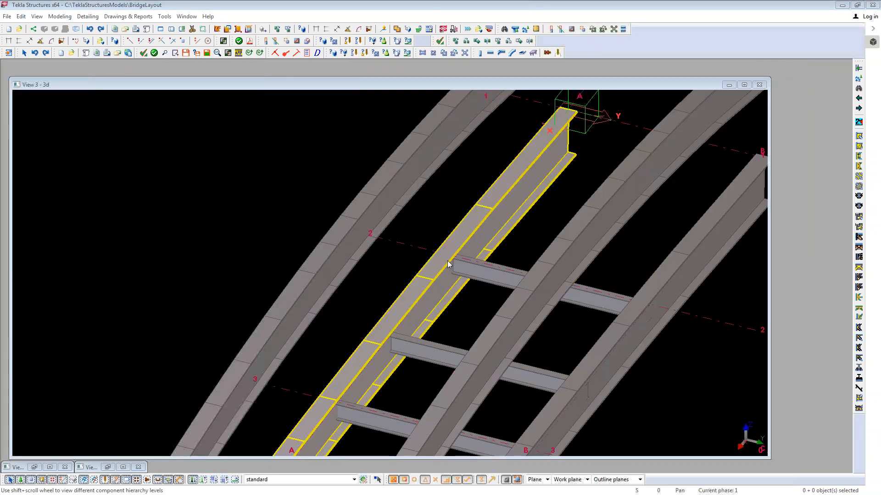
{"action": "left_click", "coordinate": [473, 274]}
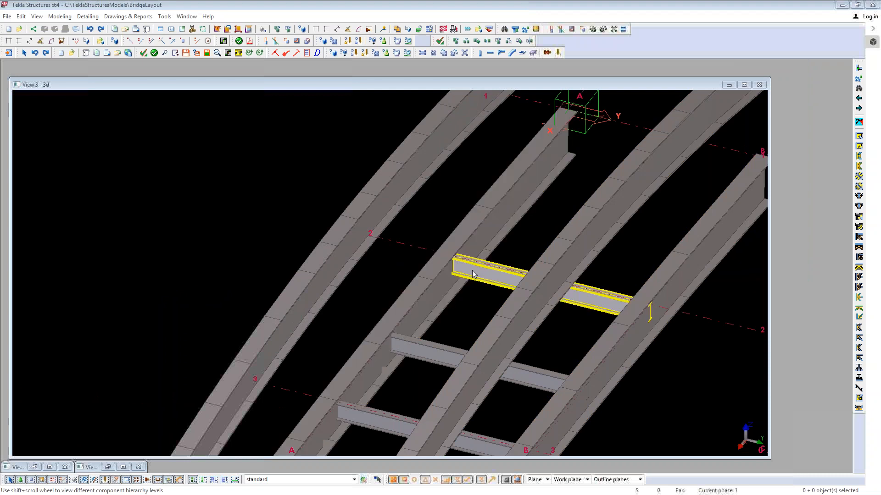
{"action": "middle_click_drag", "start_coordinate": [474, 273], "coordinate": [446, 275]}
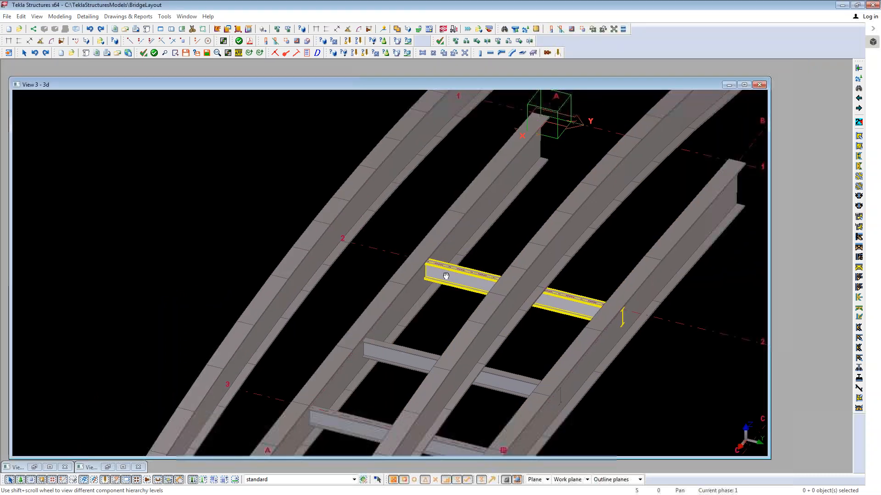
{"action": "left_click", "coordinate": [382, 188]}
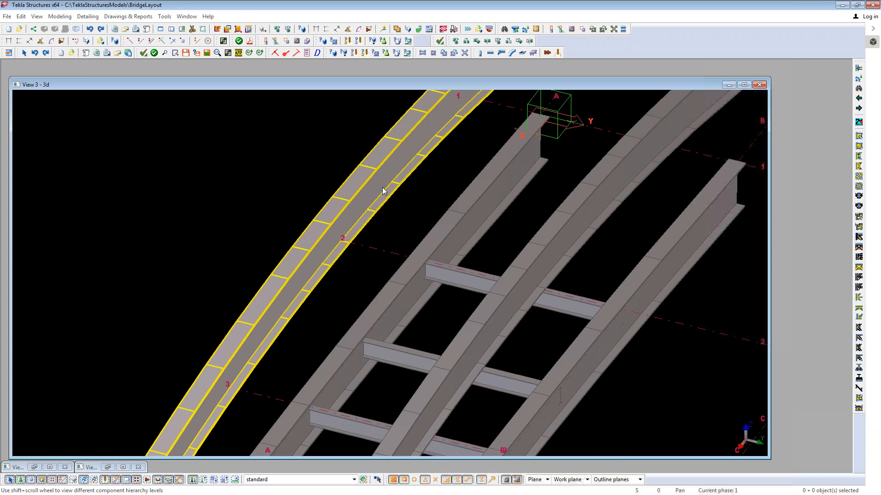
{"action": "left_click", "coordinate": [465, 280]}
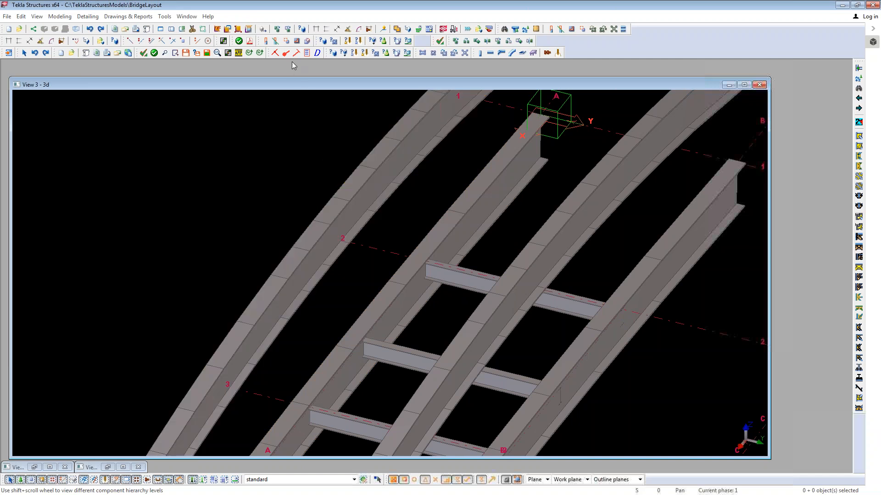
- Add bolted stiffener connections where the diaphragm beams meet the curved girders
{"action": "double_click", "coordinate": [858, 277]}
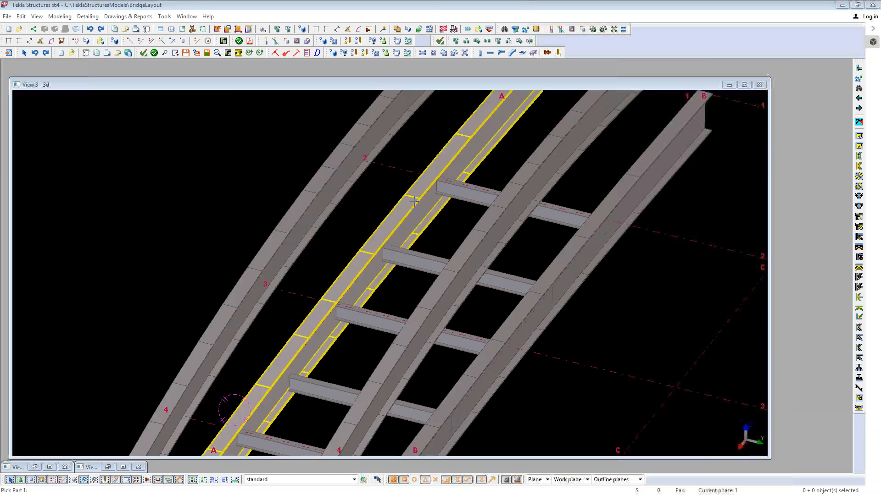
{"action": "key", "text": "Escape"}
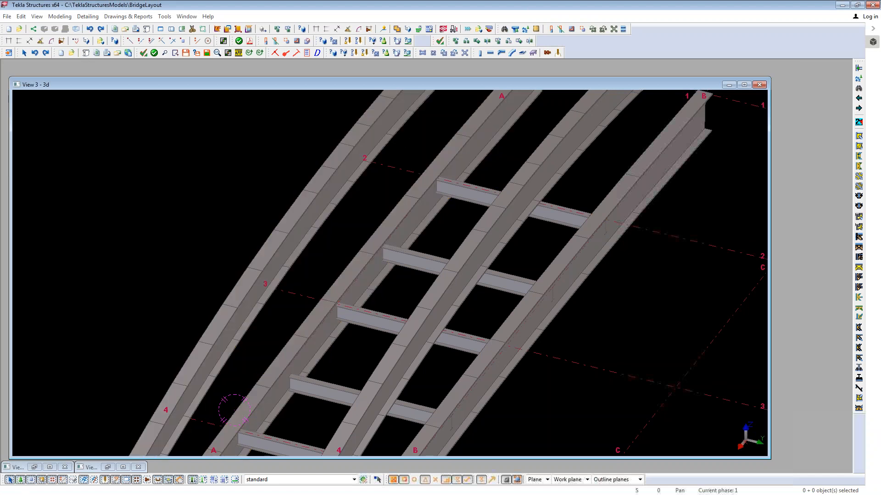
{"action": "middle_click_drag", "start_coordinate": [390, 196], "coordinate": [377, 236]}
{"action": "left_click", "coordinate": [374, 267]}
{"action": "key", "text": "Escape"}
{"action": "right_click", "coordinate": [339, 239]}
{"action": "left_click", "coordinate": [347, 244]}
{"action": "middle_click_drag", "start_coordinate": [347, 245], "coordinate": [338, 248]}
{"action": "scroll", "coordinate": [397, 250], "scroll_direction": "up", "scroll_amount": 5}
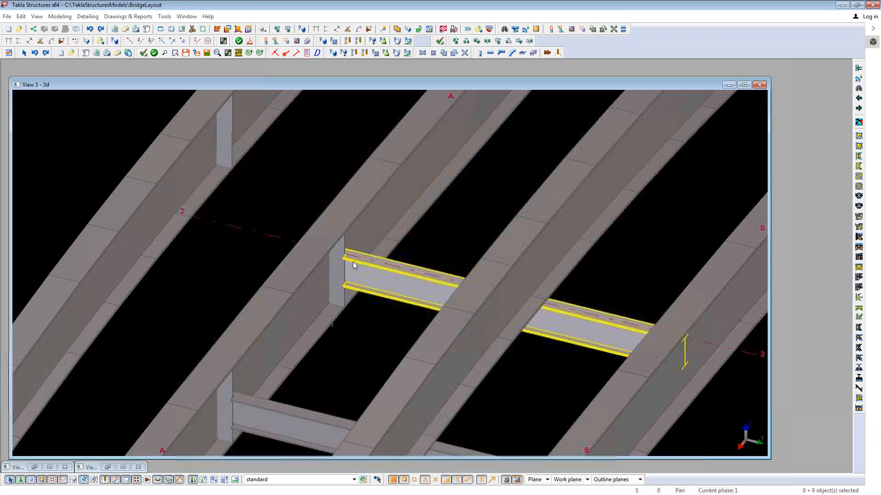
- Select the stiffener connection at the gridline 2 diaphragm and examine its plates on both girders
{"action": "left_click", "coordinate": [340, 293]}
{"action": "middle_click_drag", "start_coordinate": [340, 294], "coordinate": [342, 296]}
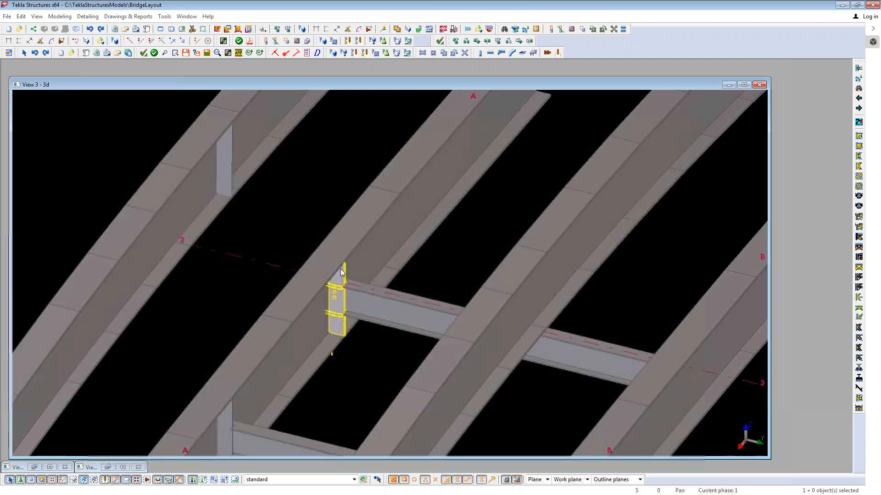
{"action": "left_click", "coordinate": [329, 318]}
{"action": "scroll", "coordinate": [328, 318], "scroll_direction": "down", "scroll_amount": 2}
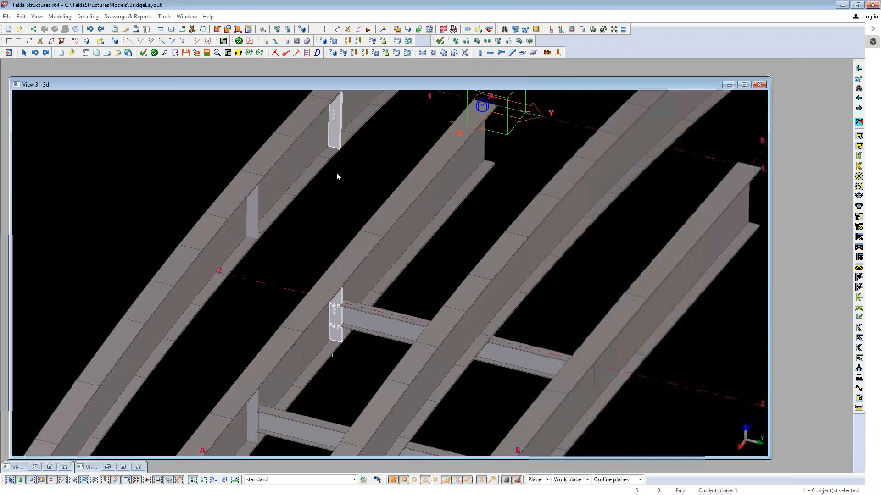
{"action": "middle_click_drag", "start_coordinate": [342, 144], "coordinate": [341, 168]}
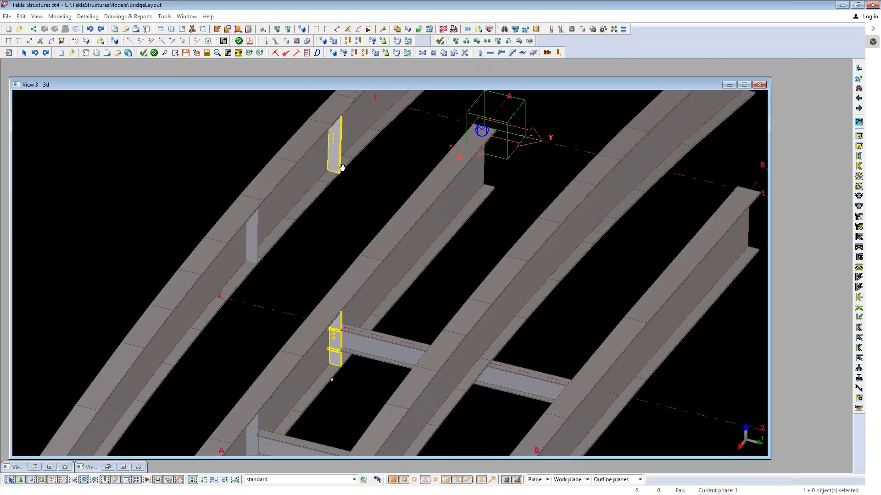
{"action": "middle_click_drag", "start_coordinate": [340, 170], "coordinate": [314, 175]}
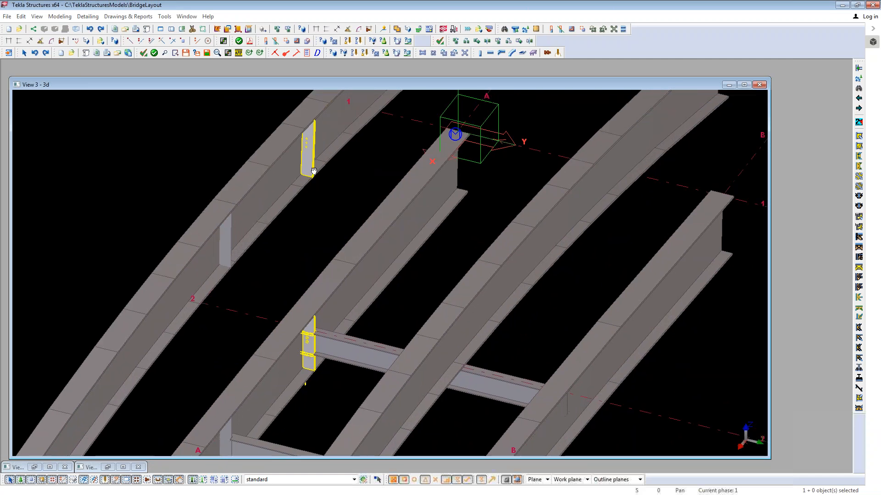
{"action": "scroll", "coordinate": [311, 347], "scroll_direction": "up", "scroll_amount": 1}
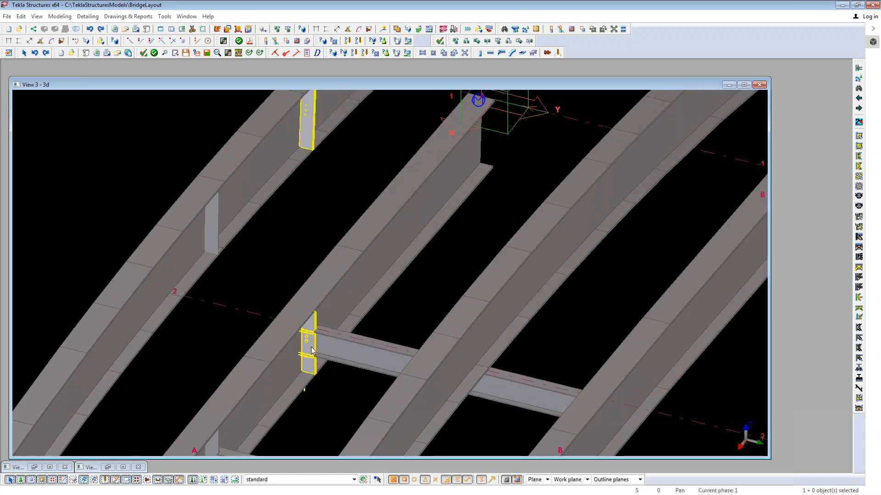
{"action": "middle_click_drag", "start_coordinate": [309, 334], "coordinate": [280, 357]}
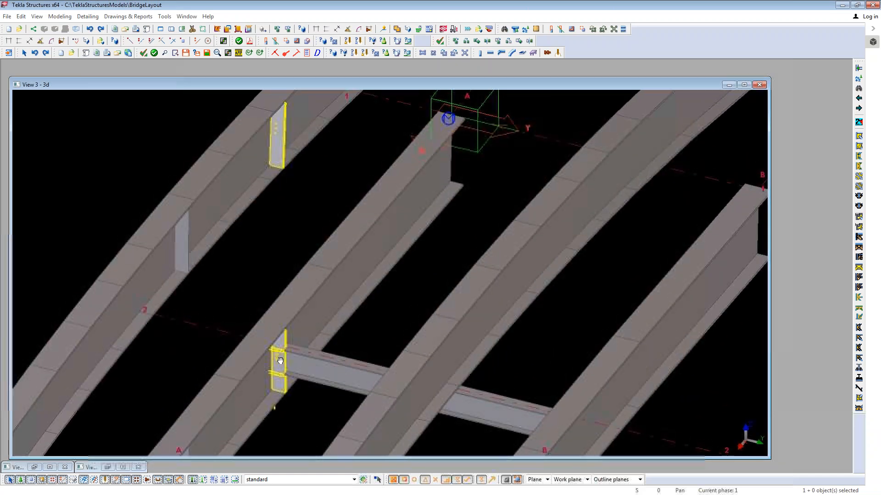
{"action": "scroll", "coordinate": [279, 360], "scroll_direction": "up", "scroll_amount": 1}
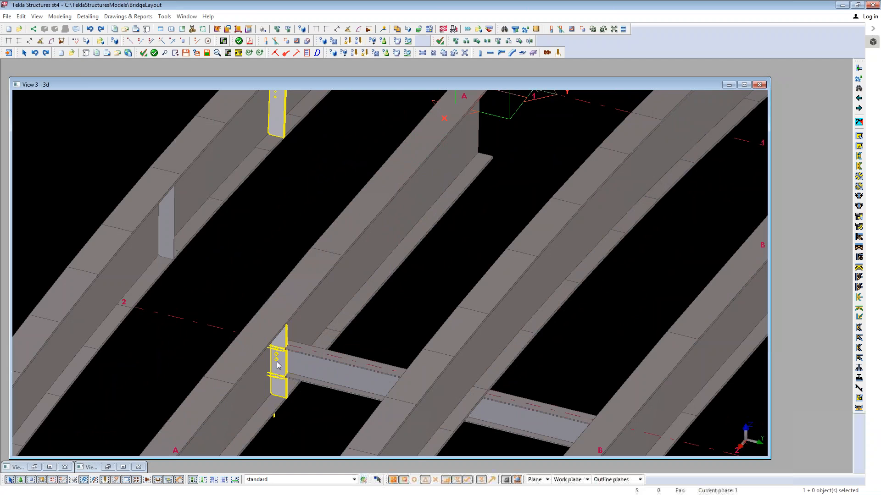
- Modify the selected stiffener connection's lower bolt array to X quantity 4 and Y quantity 2
{"action": "double_click", "coordinate": [277, 363]}
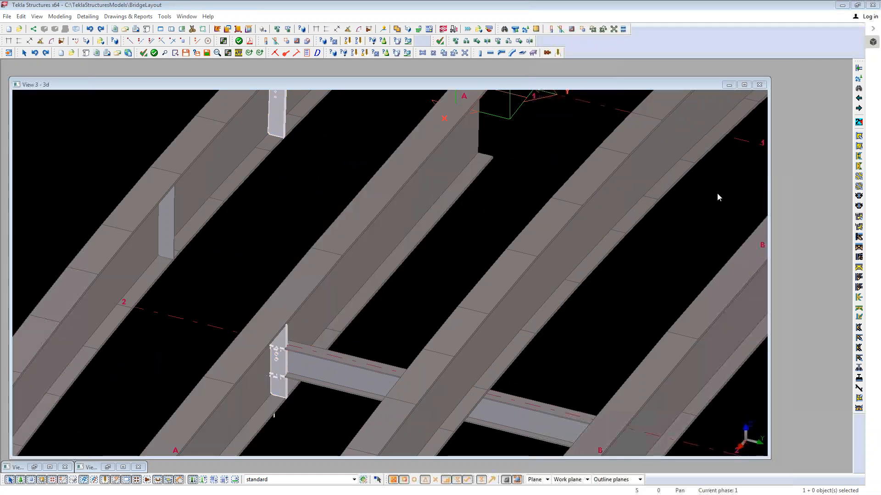
{"action": "left_click_drag", "start_coordinate": [880, 29], "coordinate": [621, 80]}
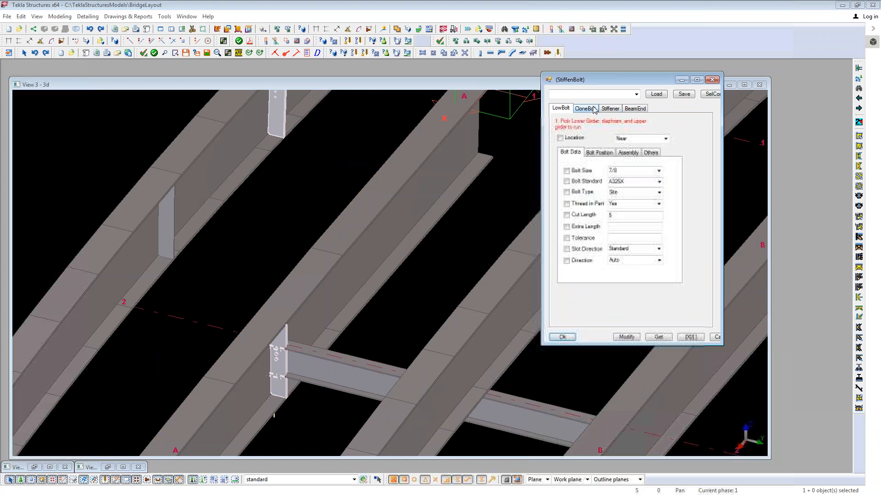
{"action": "left_click", "coordinate": [599, 153]}
{"action": "left_click", "coordinate": [596, 190]}
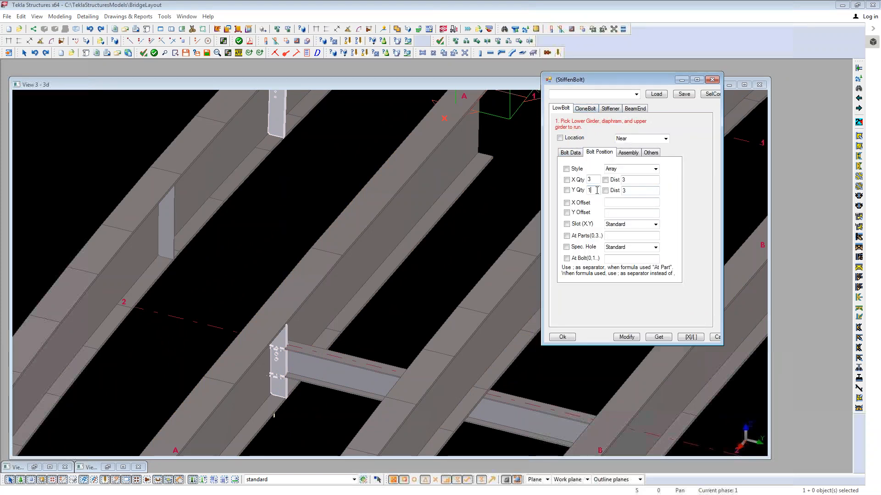
{"action": "type", "text": "2"}
{"action": "key", "text": "shift+Tab"}
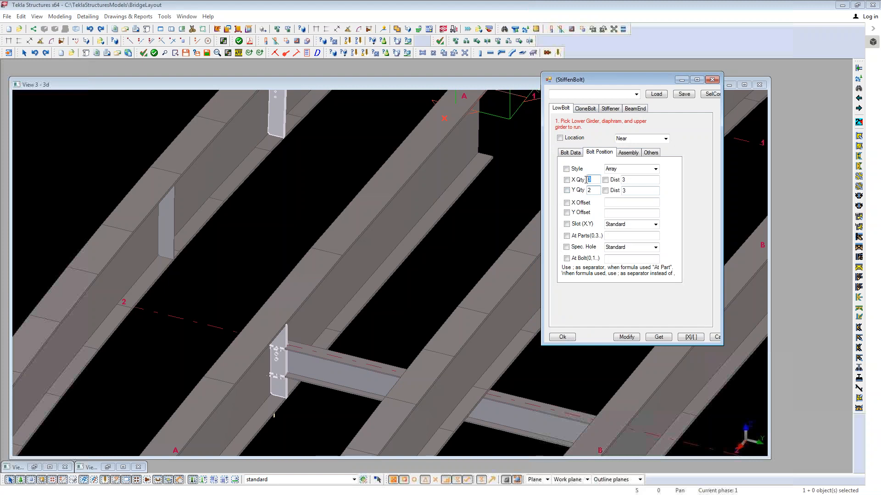
{"action": "type", "text": "4"}
{"action": "left_click", "coordinate": [472, 337]}
{"action": "scroll", "coordinate": [274, 374], "scroll_direction": "up", "scroll_amount": 3}
{"action": "scroll", "coordinate": [274, 373], "scroll_direction": "down", "scroll_amount": 3}
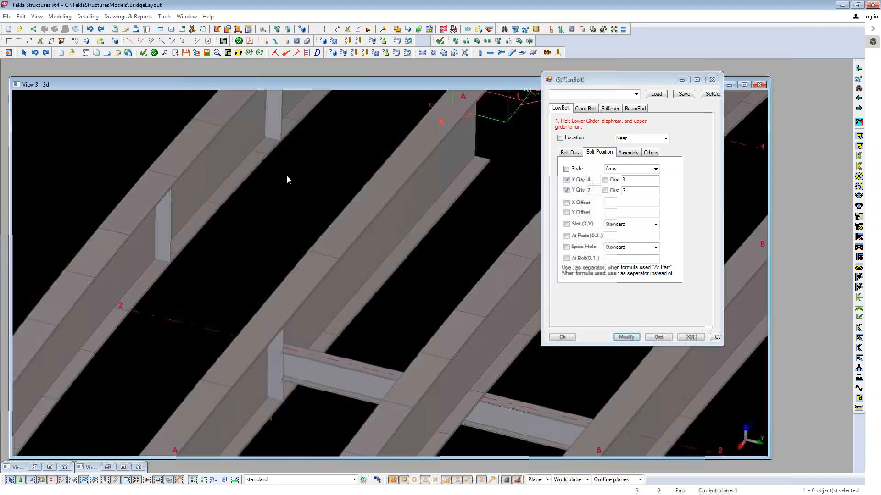
- Examine the angle between the gridline 2 stiffener and the girder flange on both curved girders in the elevation view
{"action": "middle_click_drag", "start_coordinate": [277, 108], "coordinate": [274, 195]}
{"action": "scroll", "coordinate": [273, 194], "scroll_direction": "down", "scroll_amount": 3}
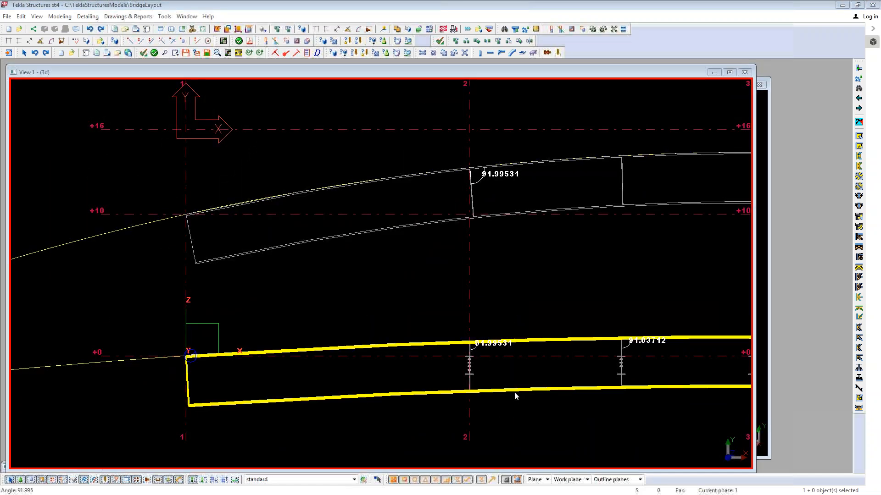
{"action": "scroll", "coordinate": [474, 371], "scroll_direction": "up", "scroll_amount": 4}
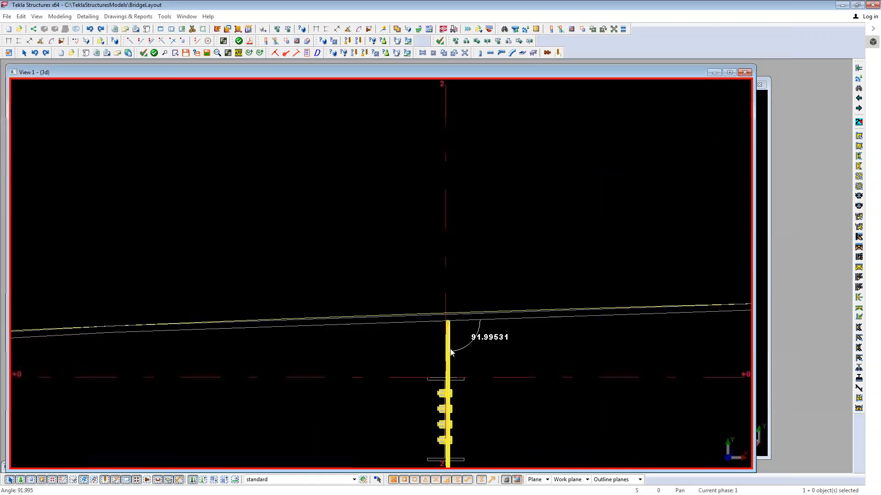
{"action": "scroll", "coordinate": [490, 342], "scroll_direction": "down", "scroll_amount": 4}
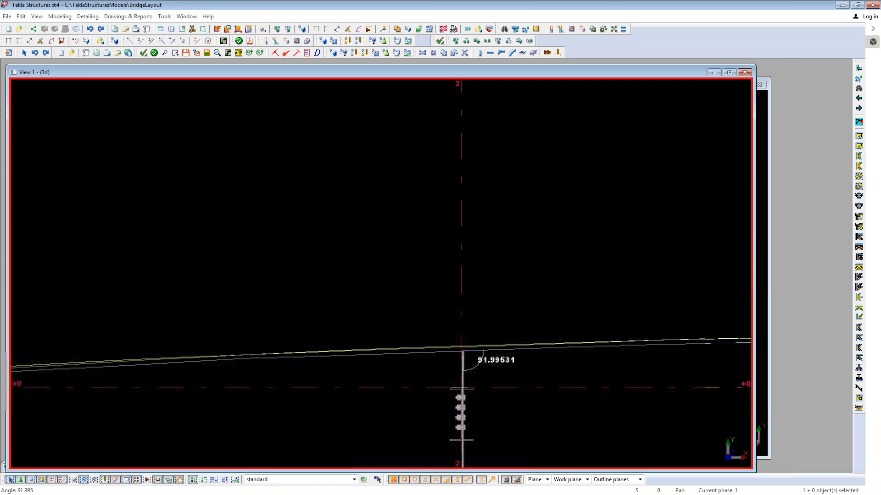
{"action": "middle_click_drag", "start_coordinate": [494, 121], "coordinate": [520, 282]}
{"action": "scroll", "coordinate": [520, 270], "scroll_direction": "up", "scroll_amount": 2}
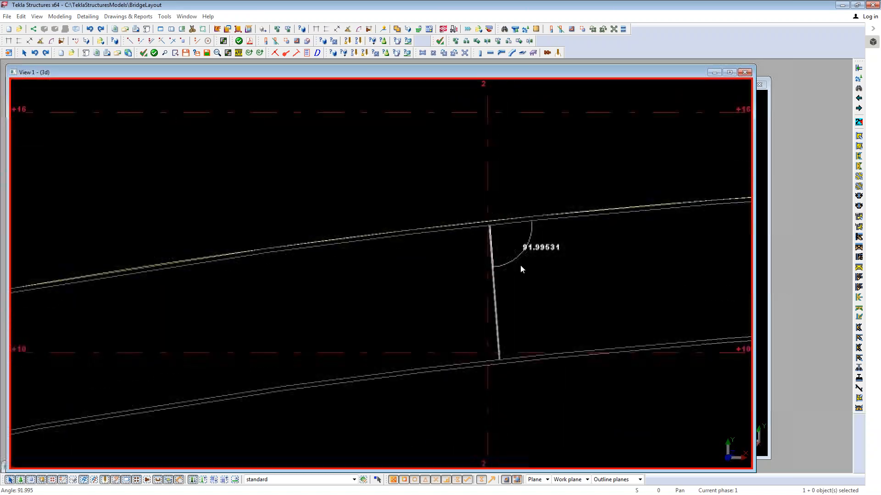
{"action": "scroll", "coordinate": [520, 265], "scroll_direction": "down", "scroll_amount": 5}
{"action": "middle_click_drag", "start_coordinate": [575, 334], "coordinate": [527, 274]}
{"action": "scroll", "coordinate": [526, 275], "scroll_direction": "down", "scroll_amount": 3}
{"action": "scroll", "coordinate": [486, 404], "scroll_direction": "up", "scroll_amount": 3}
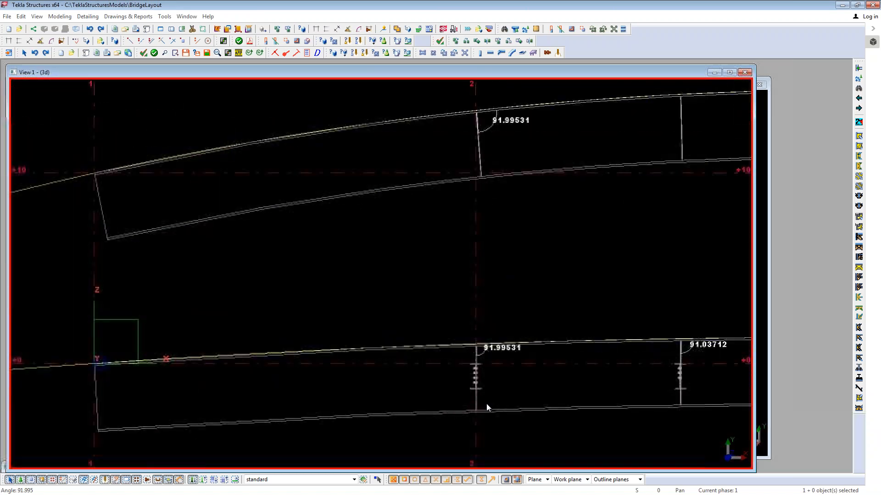
- Set the gridline 2 diaphragm beam's rotation to Front with a 10-degree angle and apply the modification
{"action": "scroll", "coordinate": [486, 405], "scroll_direction": "up", "scroll_amount": 2}
{"action": "double_click", "coordinate": [475, 381]}
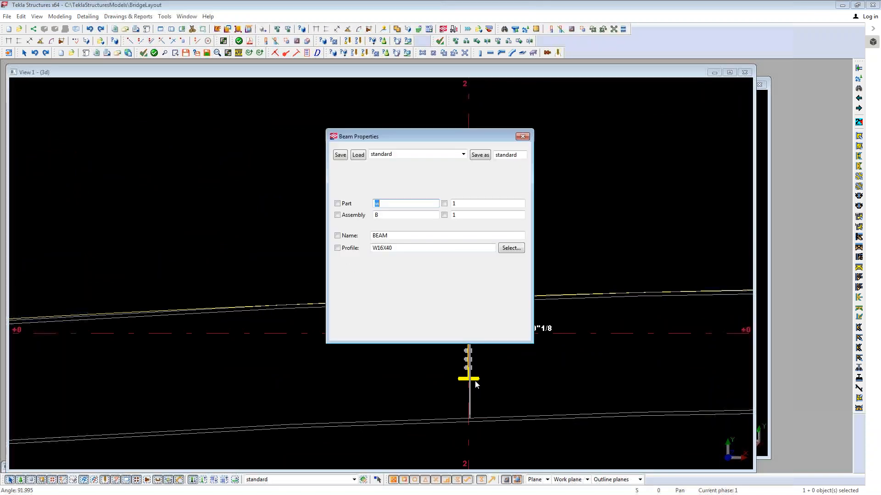
{"action": "left_click_drag", "start_coordinate": [453, 137], "coordinate": [243, 126]}
{"action": "left_click", "coordinate": [179, 164]}
{"action": "double_click", "coordinate": [251, 198]}
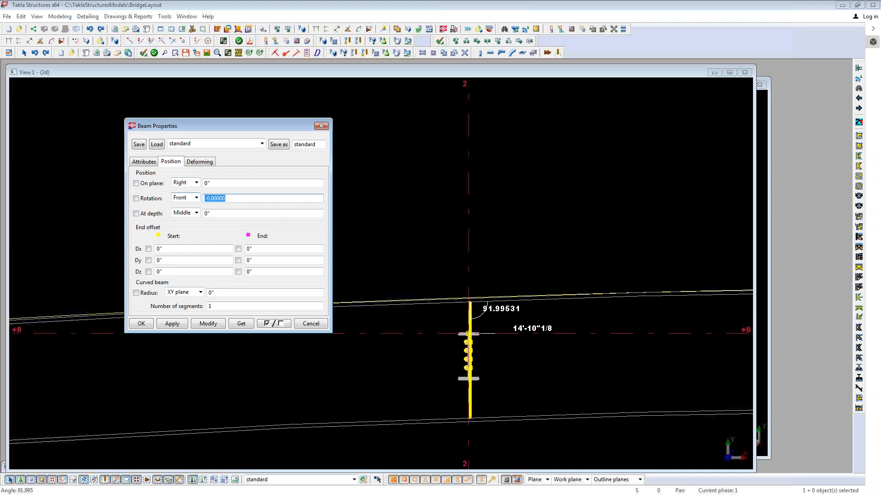
{"action": "type", "text": "10"}
{"action": "left_click", "coordinate": [206, 323]}
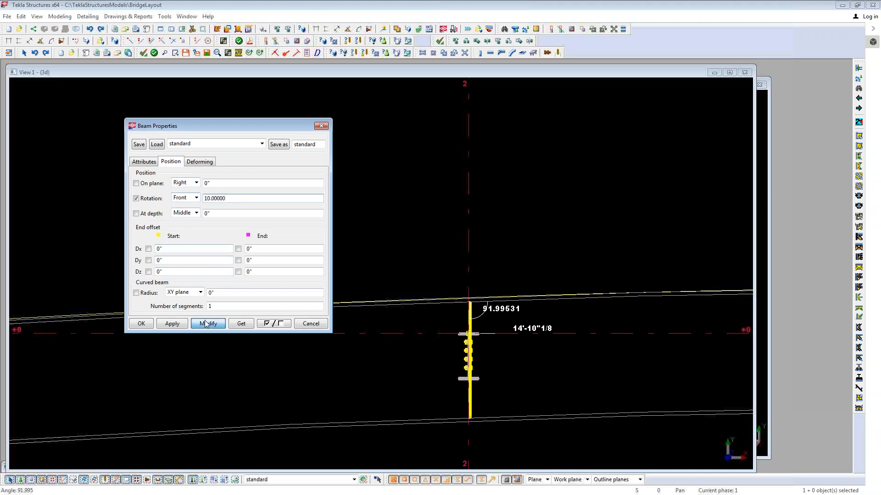
{"action": "left_click", "coordinate": [206, 324]}
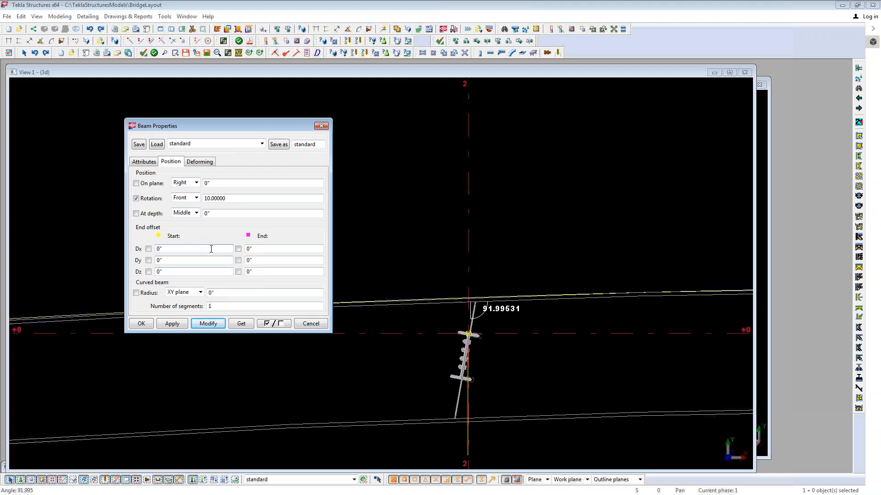
{"action": "left_click", "coordinate": [305, 324]}
- Examine the stiffener angles at the rotated gridline 2 diaphragm on both curved girders
{"action": "scroll", "coordinate": [491, 327], "scroll_direction": "up", "scroll_amount": 2}
{"action": "scroll", "coordinate": [470, 336], "scroll_direction": "up", "scroll_amount": 4}
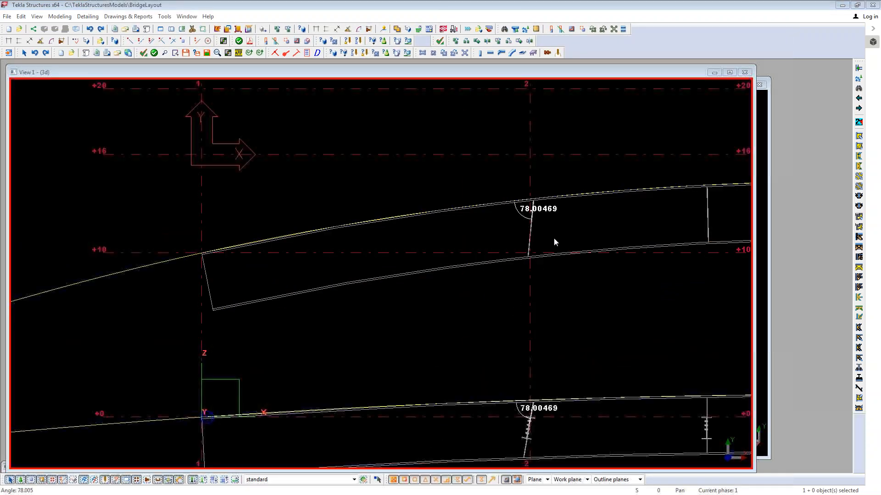
{"action": "scroll", "coordinate": [536, 230], "scroll_direction": "up", "scroll_amount": 2}
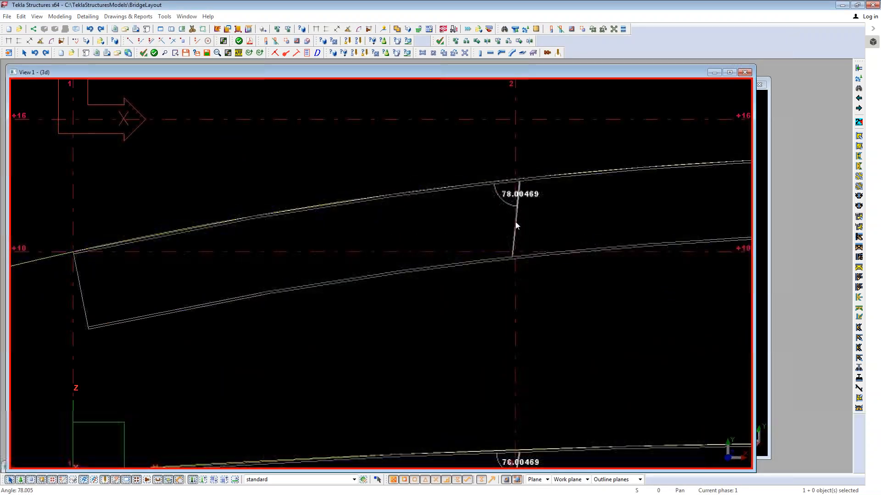
{"action": "middle_click_drag", "start_coordinate": [499, 454], "coordinate": [489, 366]}
{"action": "scroll", "coordinate": [490, 365], "scroll_direction": "up", "scroll_amount": 2}
{"action": "scroll", "coordinate": [485, 368], "scroll_direction": "down", "scroll_amount": 5}
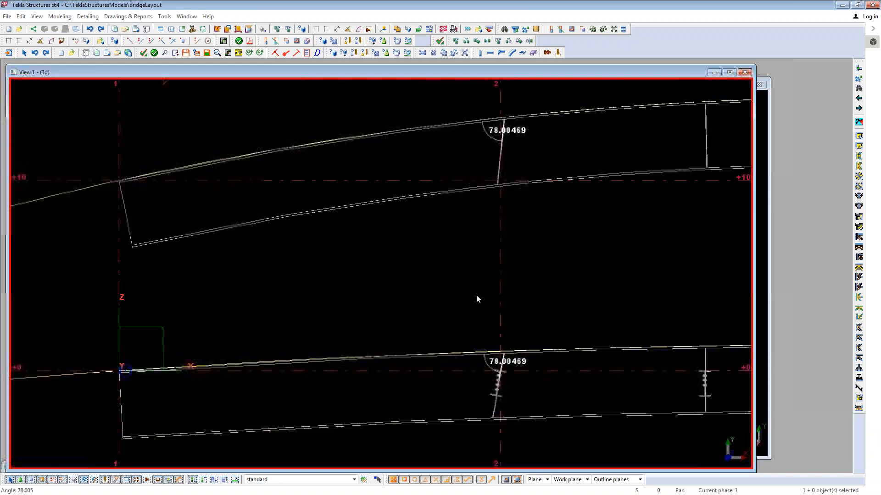